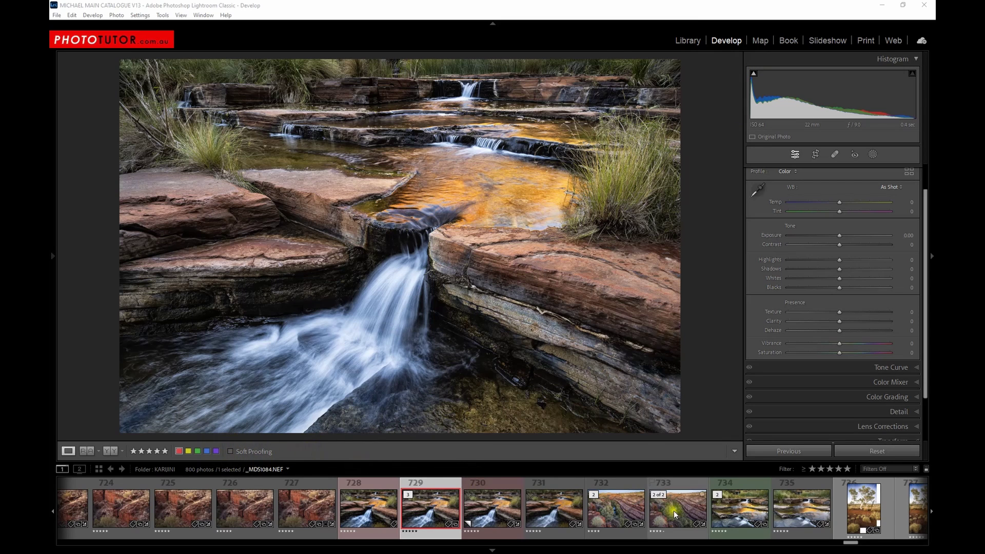
- Enable Soft Proofing for the selected DALES GORGE 2_MDS1062.psd photo
{"action": "left_click", "coordinate": [736, 452]}
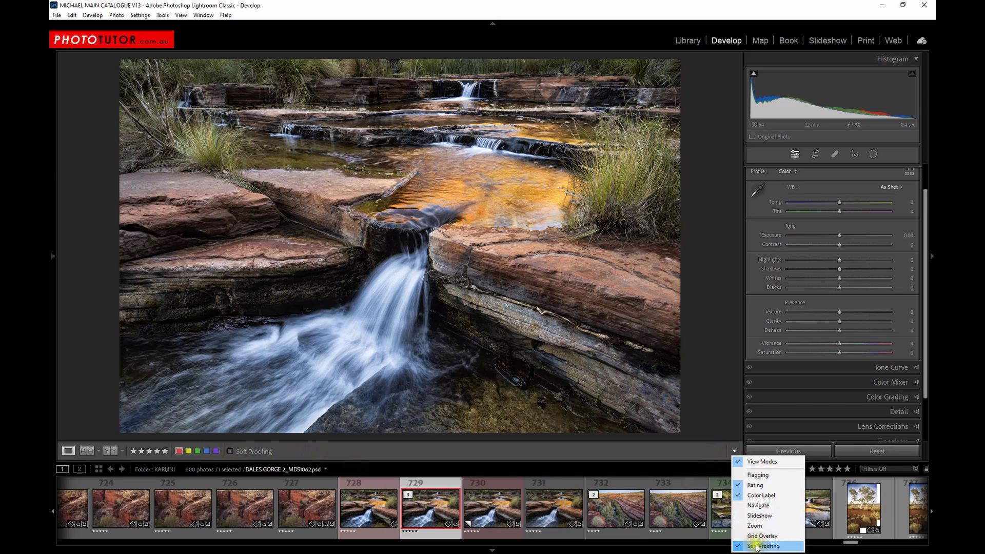
{"action": "left_click", "coordinate": [651, 460]}
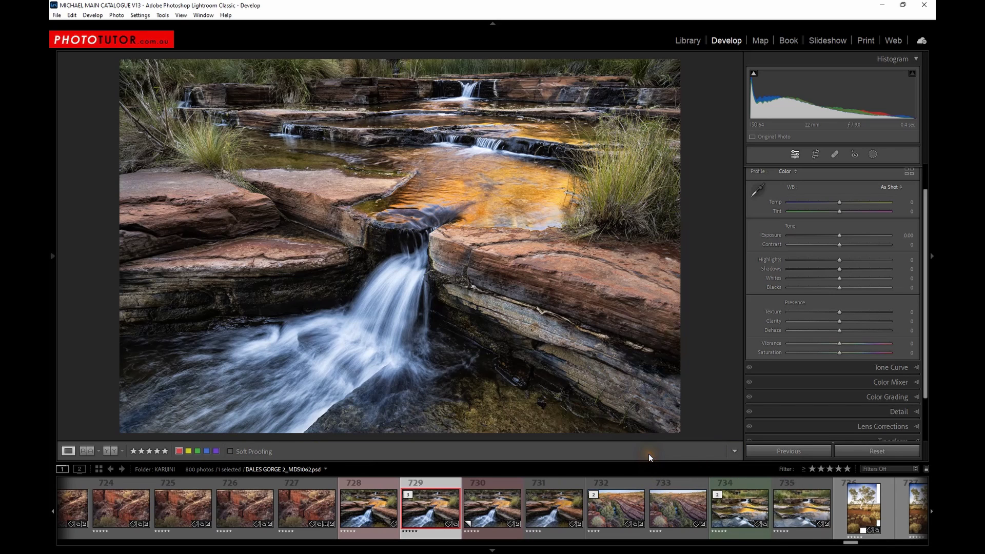
{"action": "left_click", "coordinate": [230, 451]}
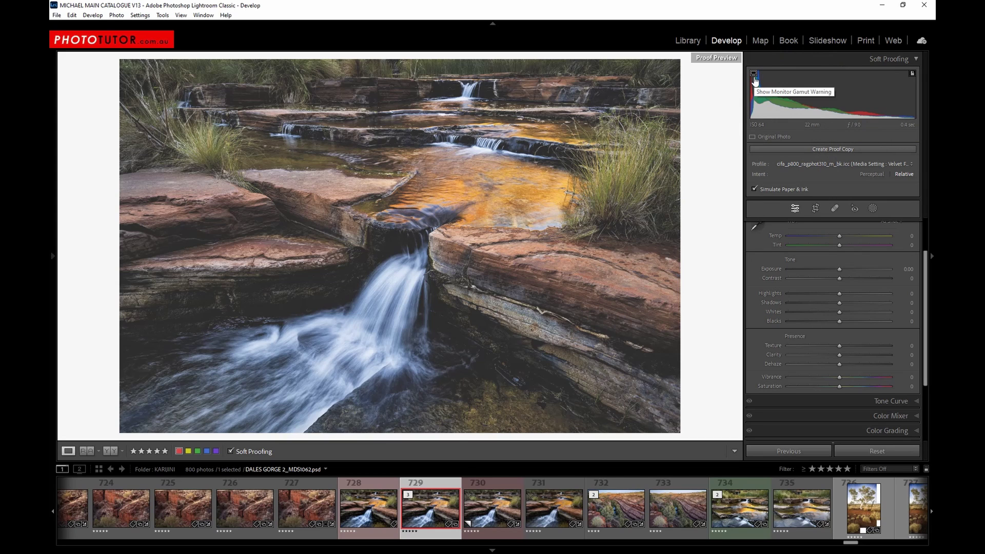
- Compare the soft-proofed photo with and without the destination gamut warning, leaving the warning on
{"action": "left_click", "coordinate": [913, 77]}
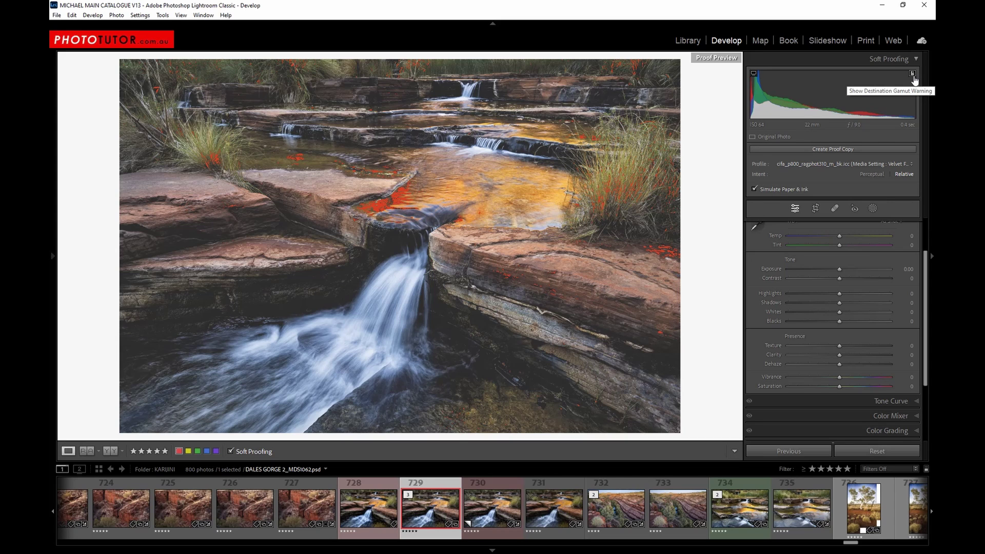
{"action": "left_click", "coordinate": [913, 74]}
{"action": "left_click", "coordinate": [913, 77]}
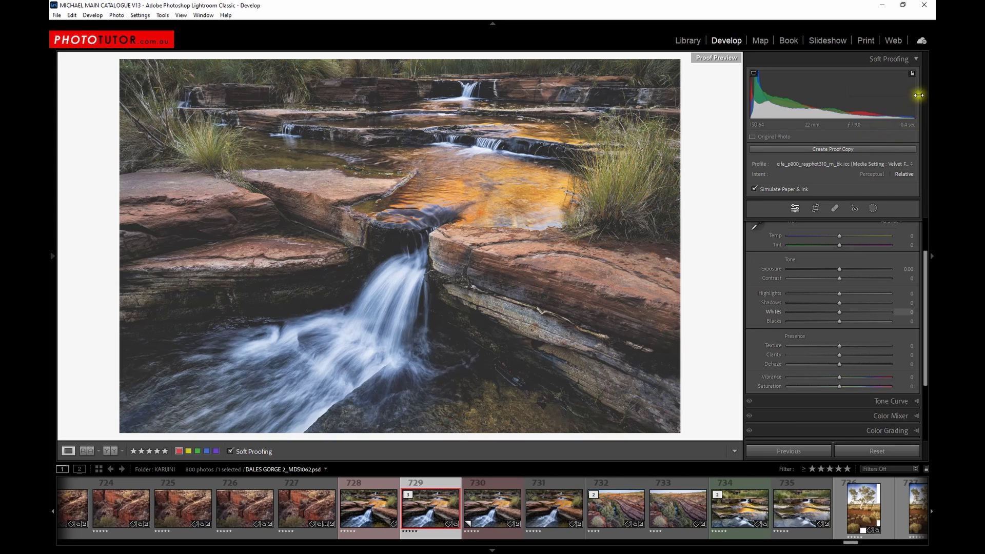
{"action": "left_click", "coordinate": [912, 78]}
{"action": "left_click", "coordinate": [912, 76]}
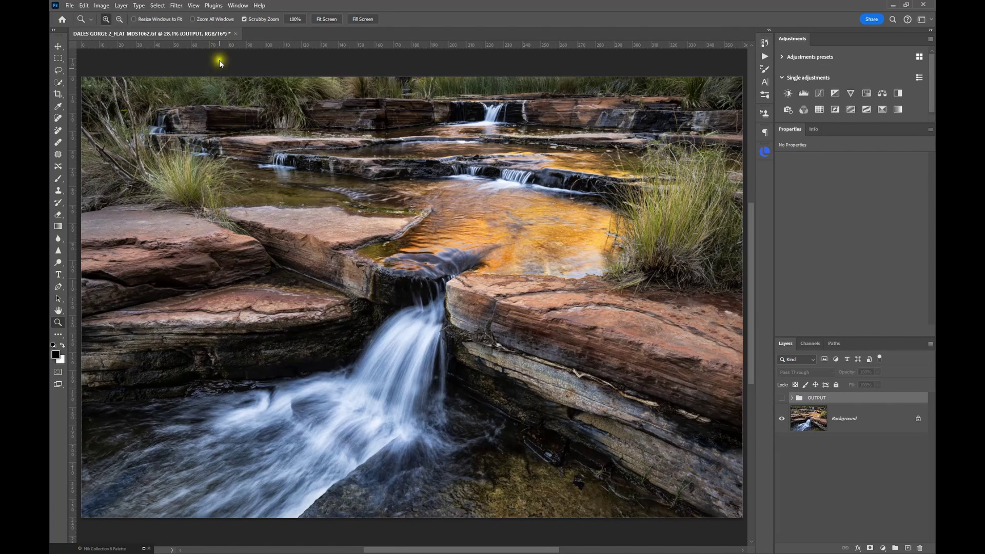
- Set up a custom proof condition simulating the device profile cifa_p800_ragphot310_m_bk.icc (Media Setting : Velvet FAP)
{"action": "left_click", "coordinate": [193, 5]}
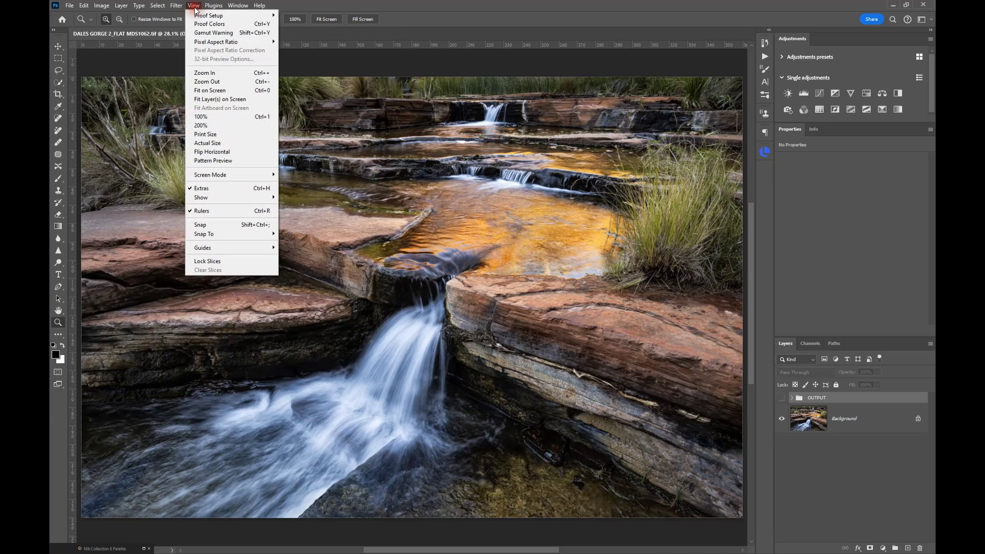
{"action": "left_click", "coordinate": [196, 17]}
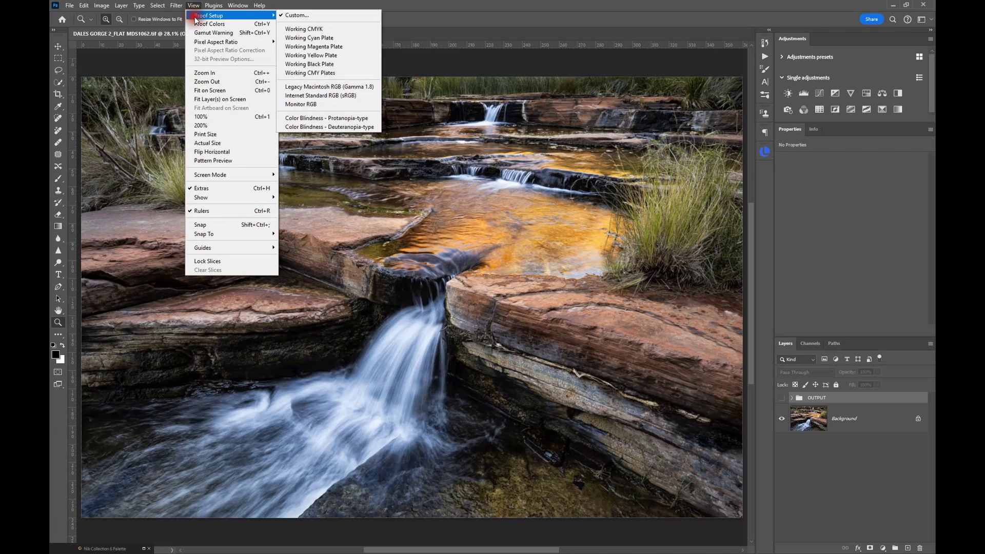
{"action": "left_click", "coordinate": [303, 15]}
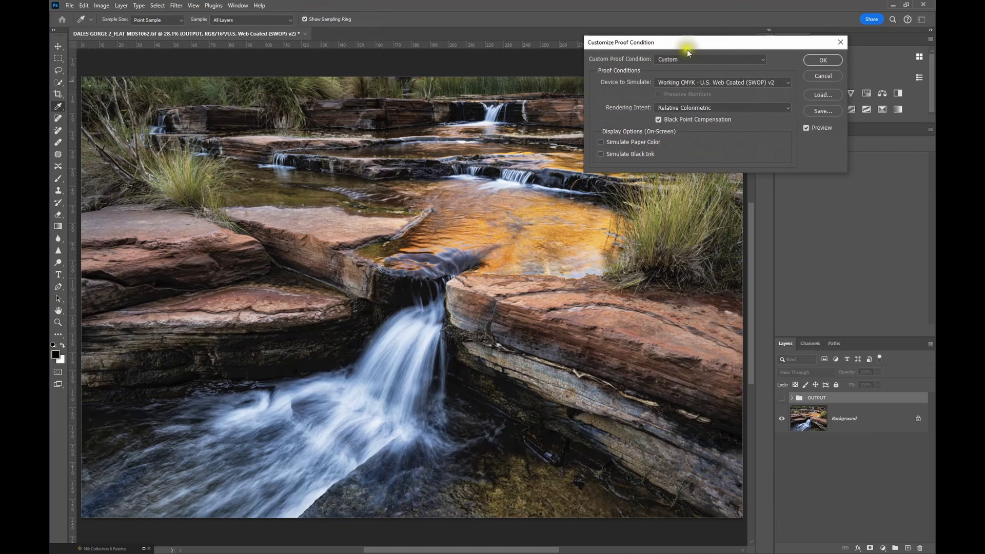
{"action": "left_click", "coordinate": [721, 84]}
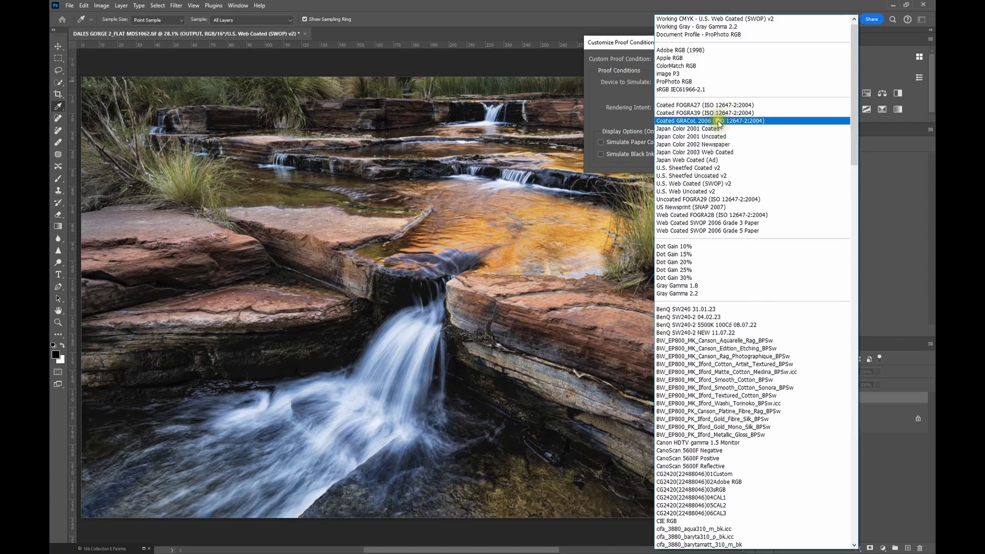
{"action": "scroll", "coordinate": [725, 259], "scroll_direction": "down", "scroll_amount": 3}
{"action": "scroll", "coordinate": [724, 259], "scroll_direction": "down", "scroll_amount": 18}
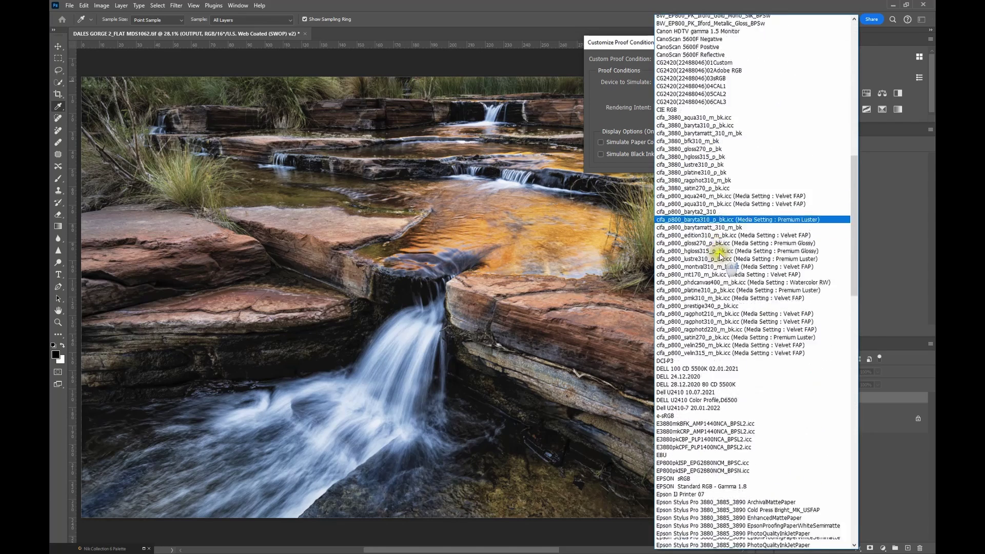
{"action": "scroll", "coordinate": [717, 251], "scroll_direction": "down", "scroll_amount": 8}
{"action": "scroll", "coordinate": [723, 248], "scroll_direction": "up", "scroll_amount": 10}
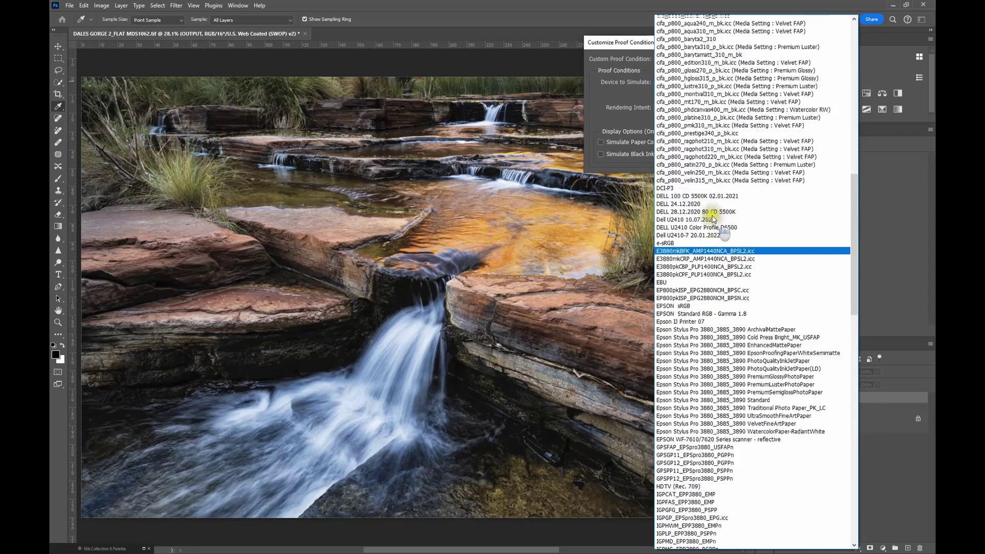
{"action": "scroll", "coordinate": [715, 173], "scroll_direction": "up", "scroll_amount": 5}
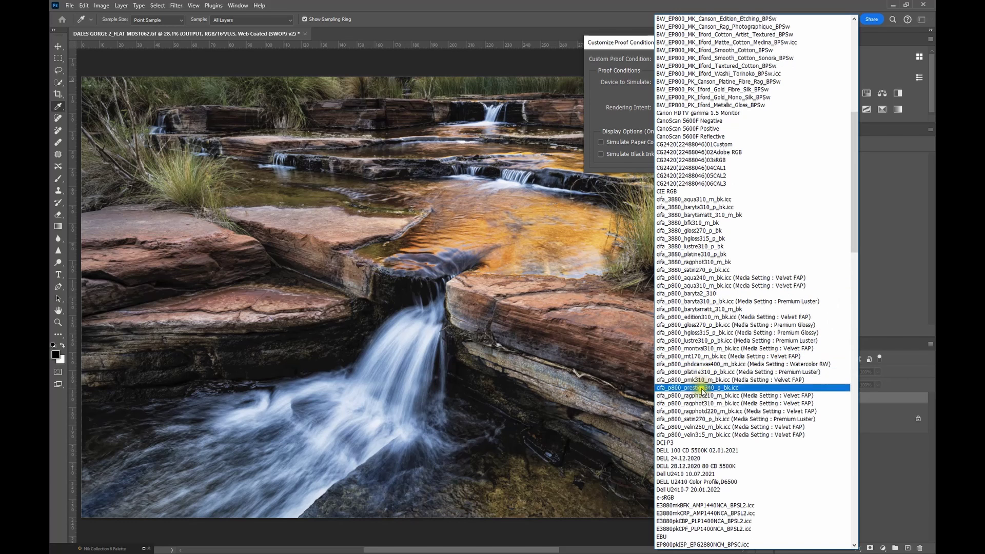
{"action": "left_click", "coordinate": [701, 405]}
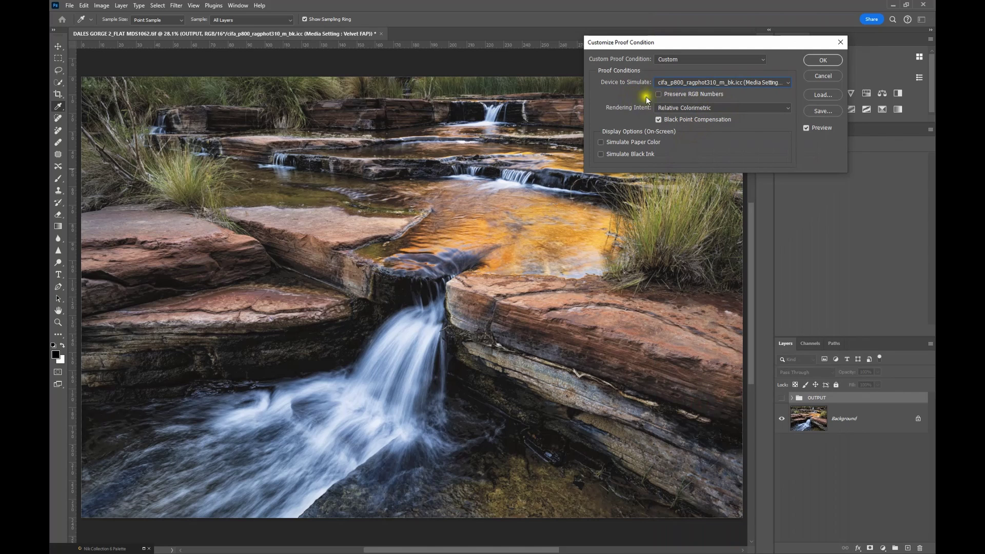
- Try Simulate Paper Color in the proof condition, compare the image with the preview off and on, and discard the proof setup
{"action": "left_click", "coordinate": [601, 142]}
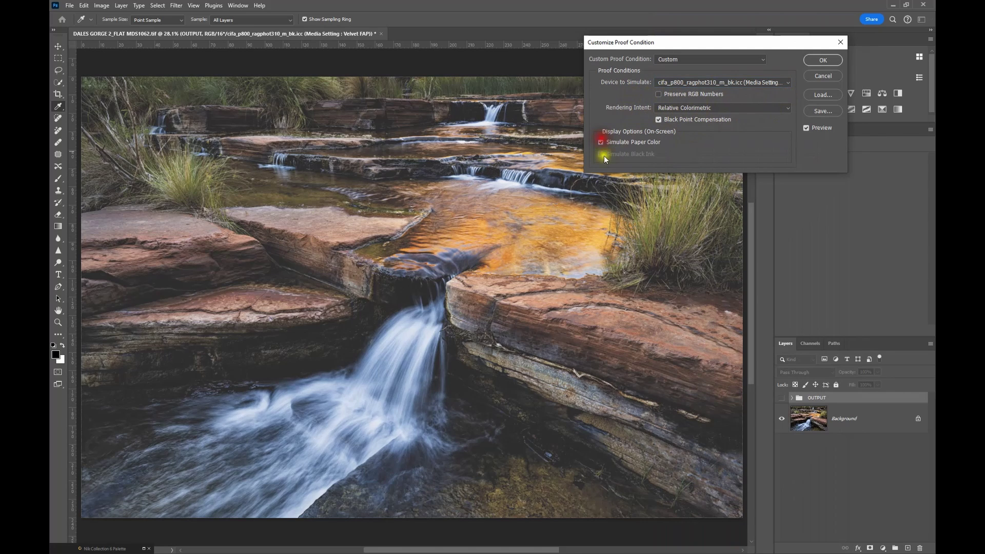
{"action": "left_click", "coordinate": [806, 128]}
{"action": "left_click", "coordinate": [806, 128]}
{"action": "left_click_drag", "start_coordinate": [760, 43], "coordinate": [813, 184]}
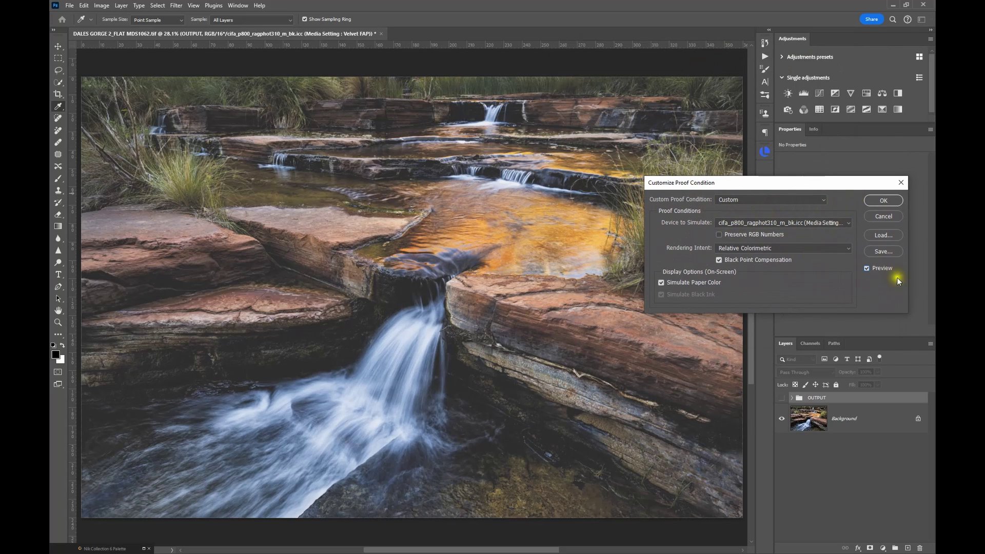
{"action": "left_click", "coordinate": [866, 268]}
{"action": "left_click", "coordinate": [866, 268]}
{"action": "left_click", "coordinate": [883, 216]}
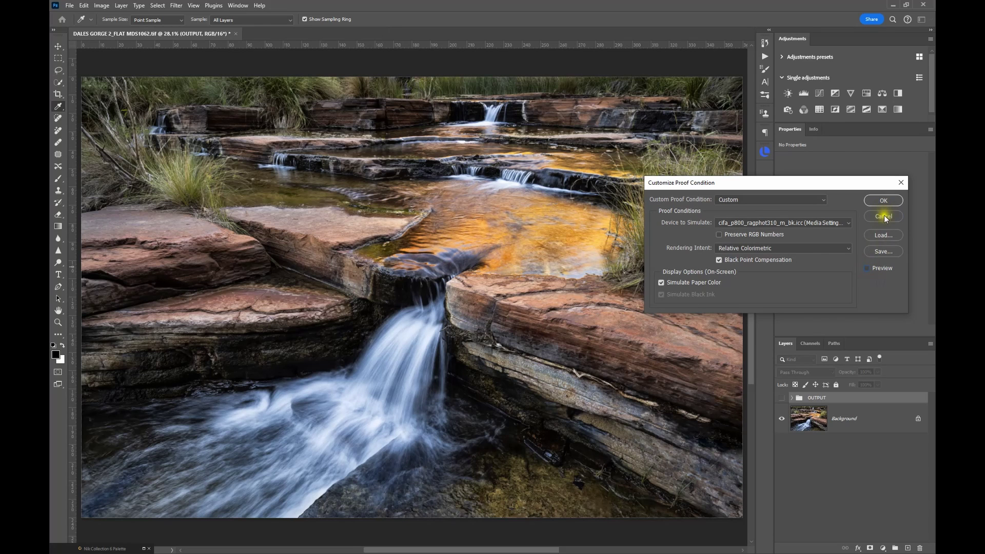
{"action": "key", "text": "z"}
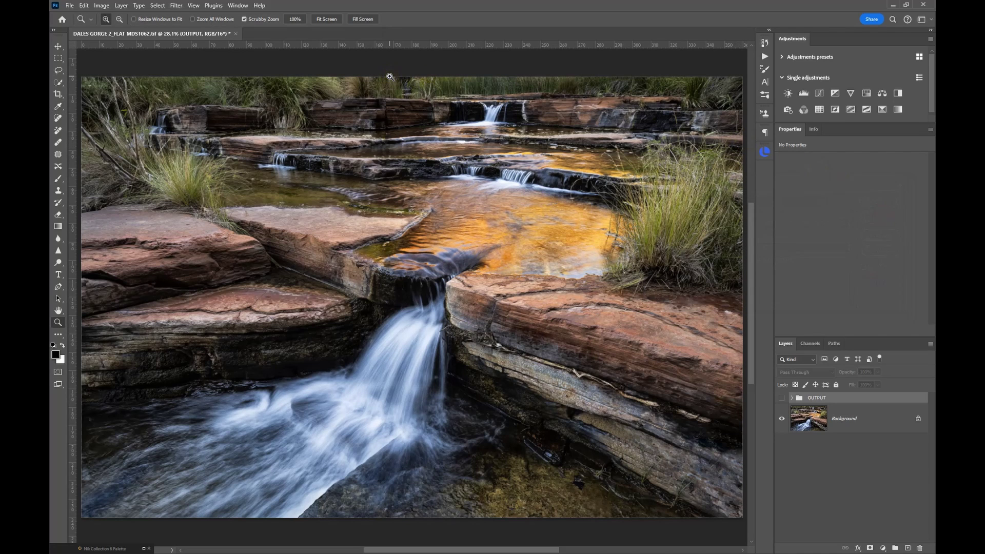
- Compare the print settings preview with Match Print Colors off and on, check the Gamut Warning, and leave without printing
{"action": "left_click", "coordinate": [67, 7]}
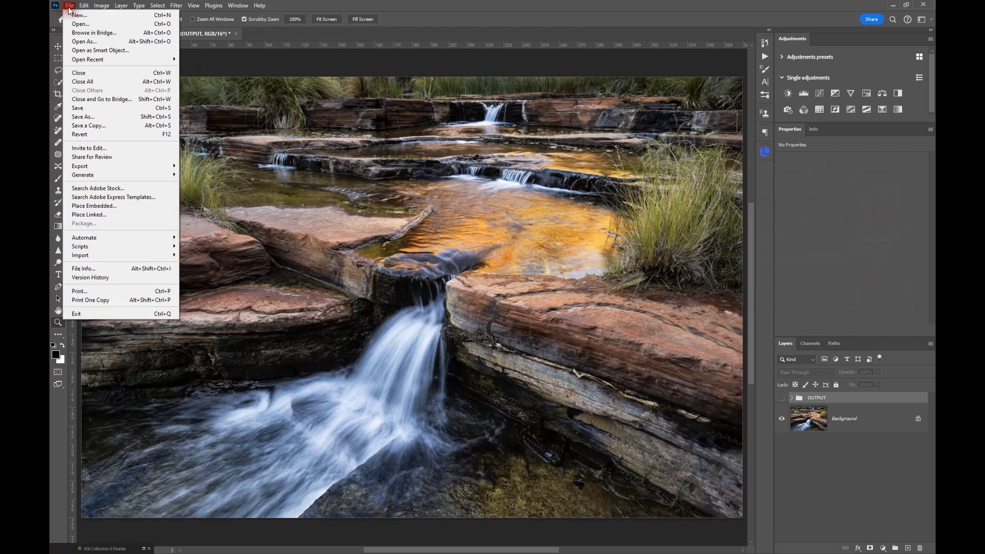
{"action": "left_click", "coordinate": [95, 290]}
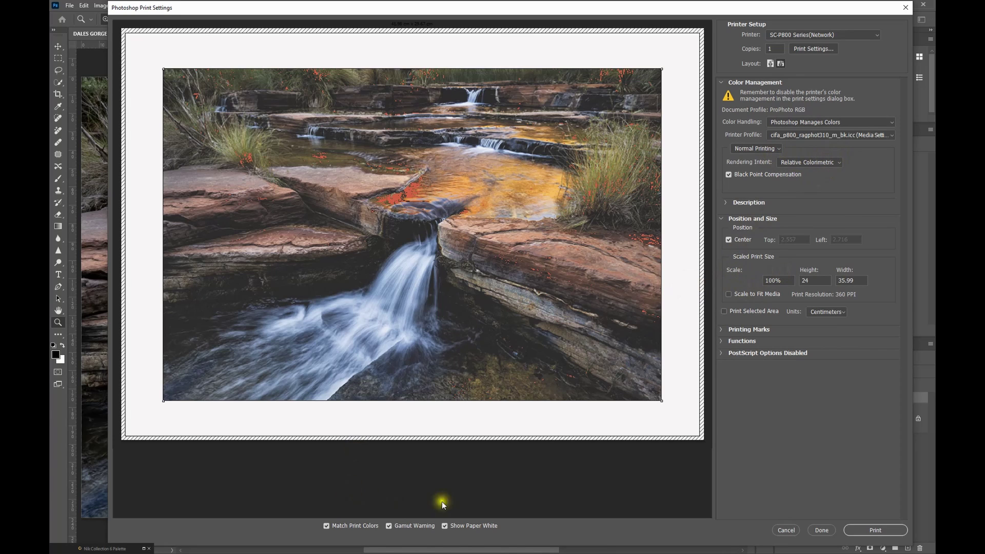
{"action": "left_click", "coordinate": [328, 525]}
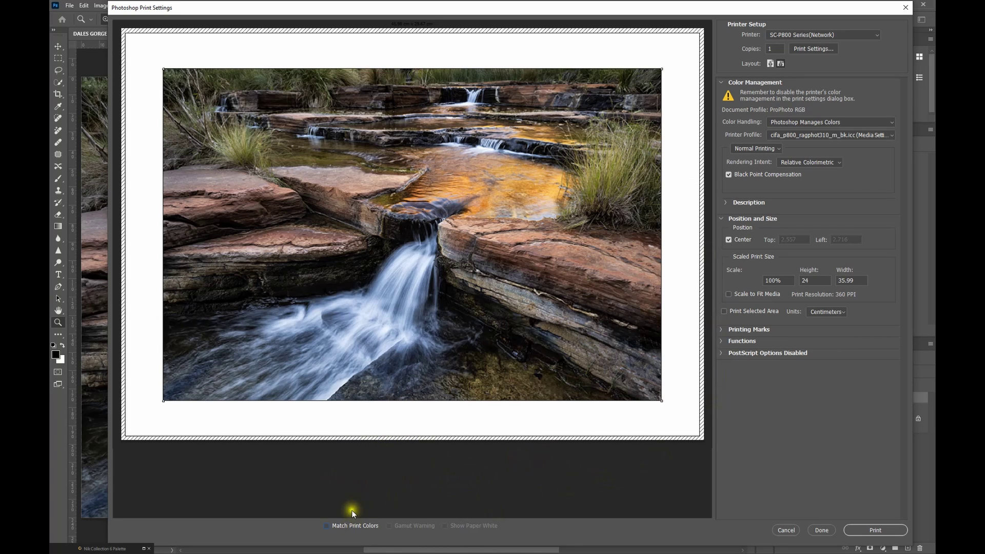
{"action": "left_click", "coordinate": [326, 526]}
{"action": "left_click", "coordinate": [389, 527]}
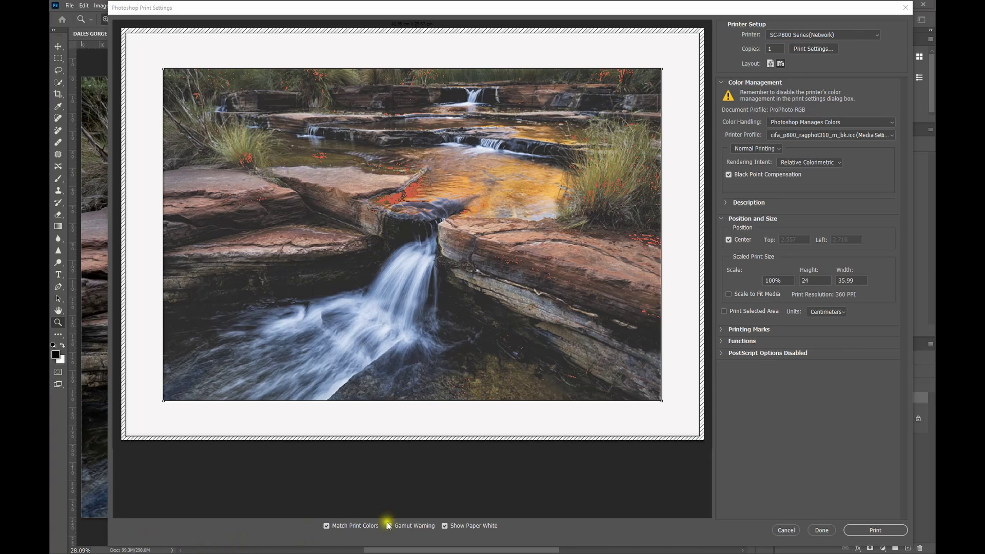
{"action": "left_click", "coordinate": [783, 524]}
{"action": "left_click", "coordinate": [785, 531]}
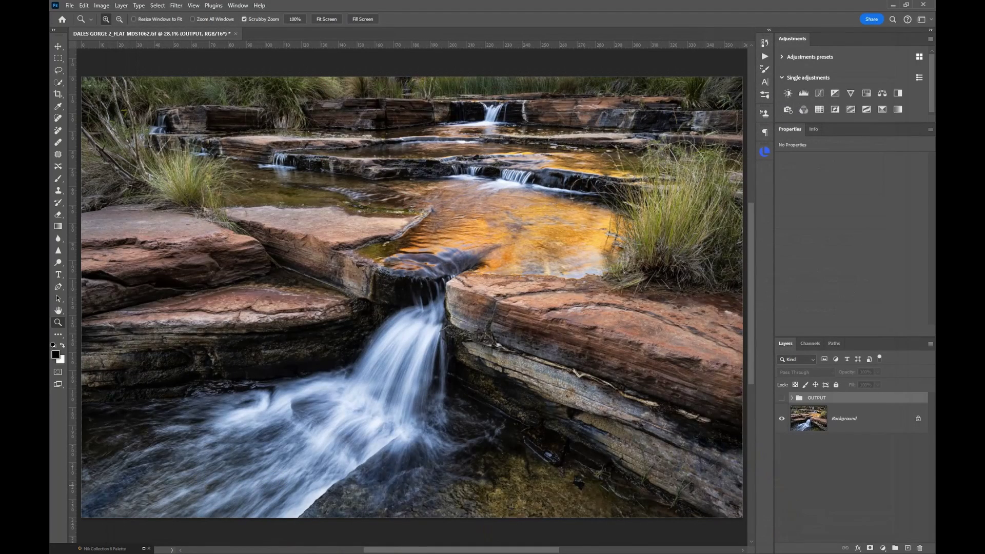
- Switch back to Lightroom Classic and compare the Perceptual and Relative rendering intents of the soft proof, ending on Perceptual
{"action": "key", "text": "alt+Tab"}
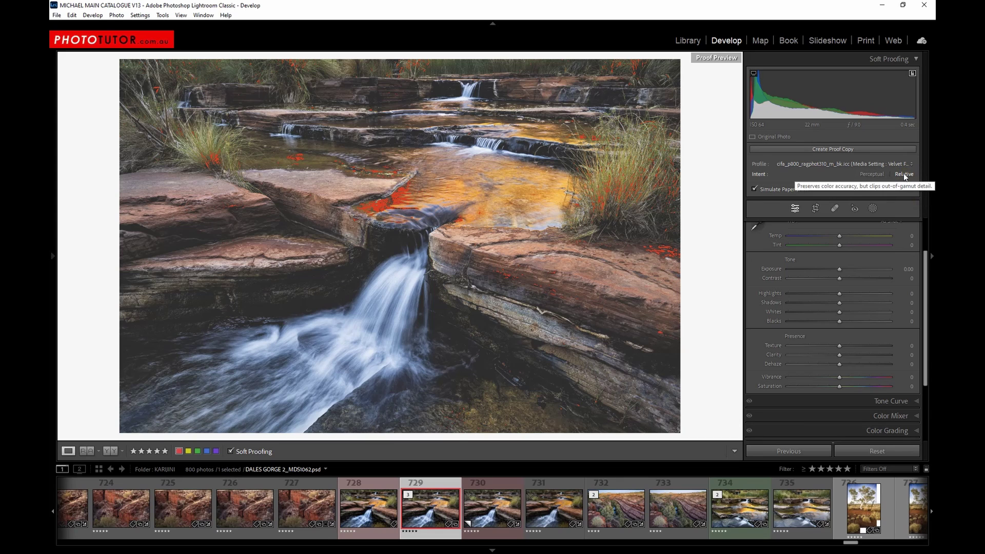
{"action": "left_click", "coordinate": [869, 175]}
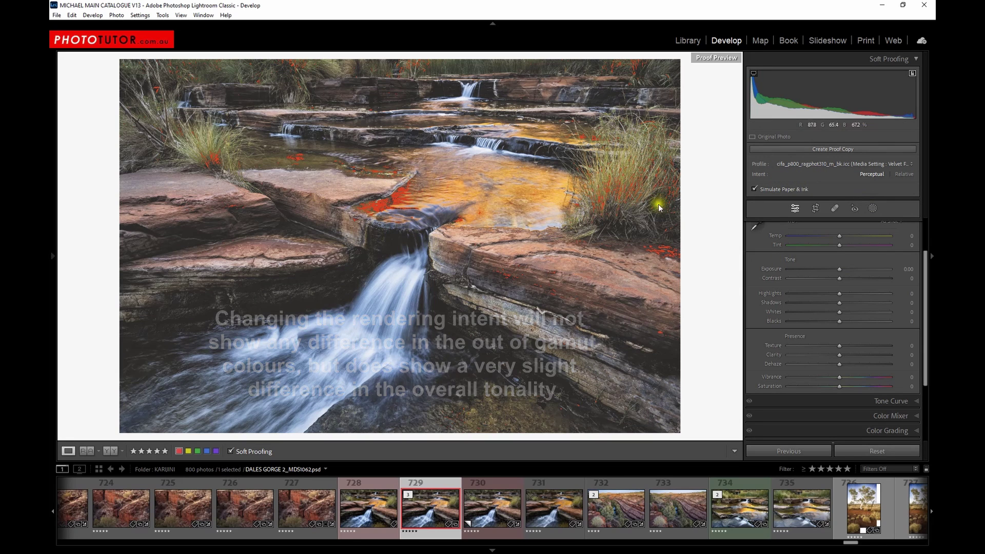
{"action": "left_click", "coordinate": [904, 174]}
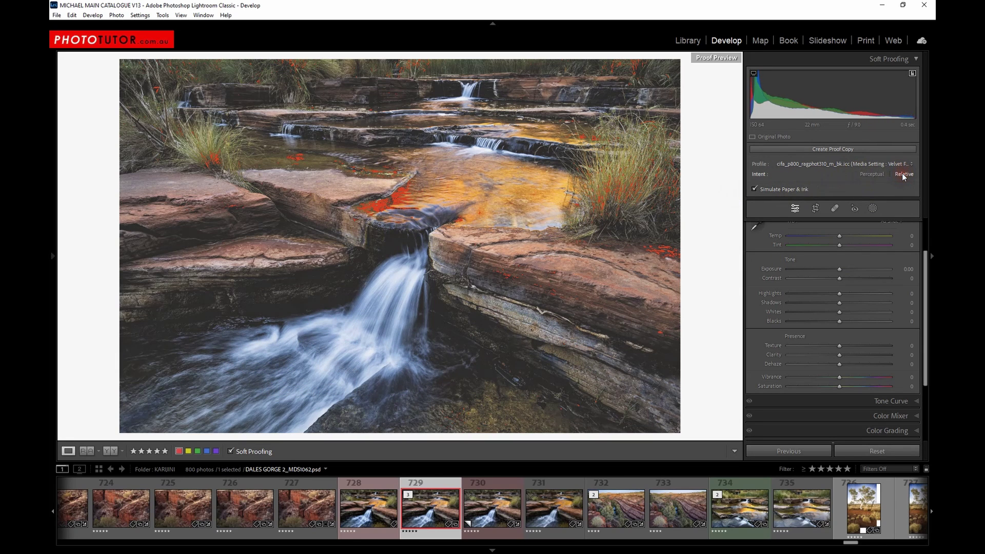
{"action": "left_click", "coordinate": [866, 174]}
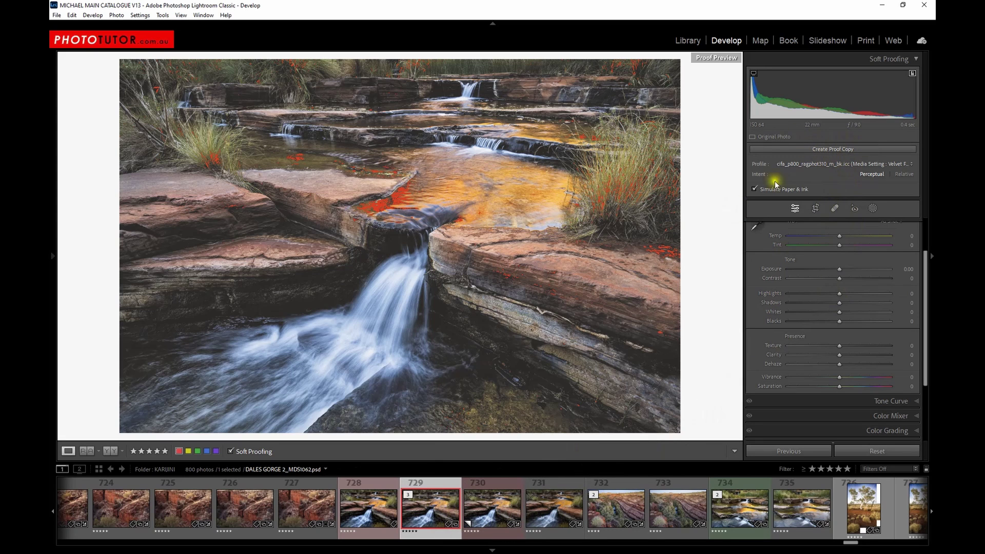
- Try Blacks at -17 and Contrast at +21 on the photo's proof copy, and reset both adjustments
{"action": "left_click", "coordinate": [507, 508]}
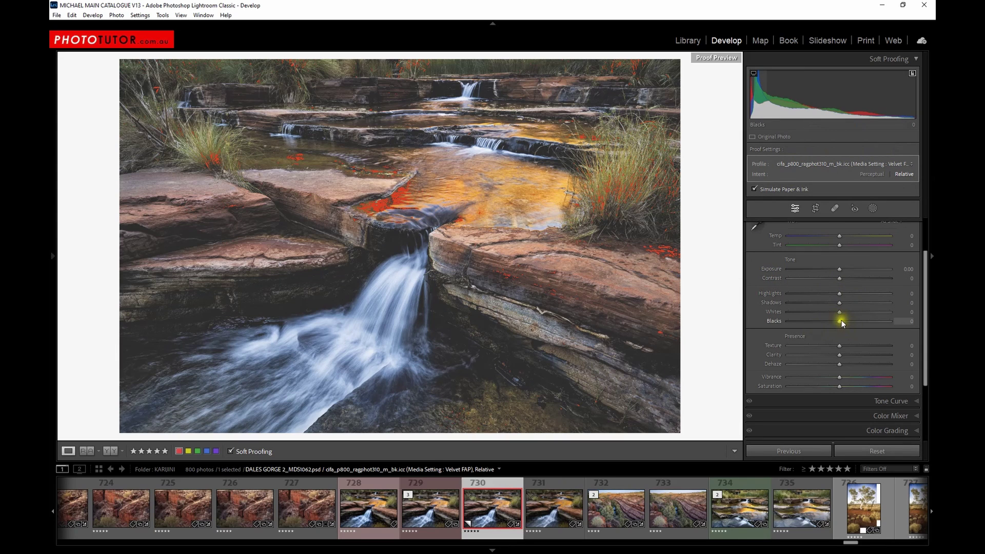
{"action": "left_click_drag", "start_coordinate": [839, 322], "coordinate": [831, 321]}
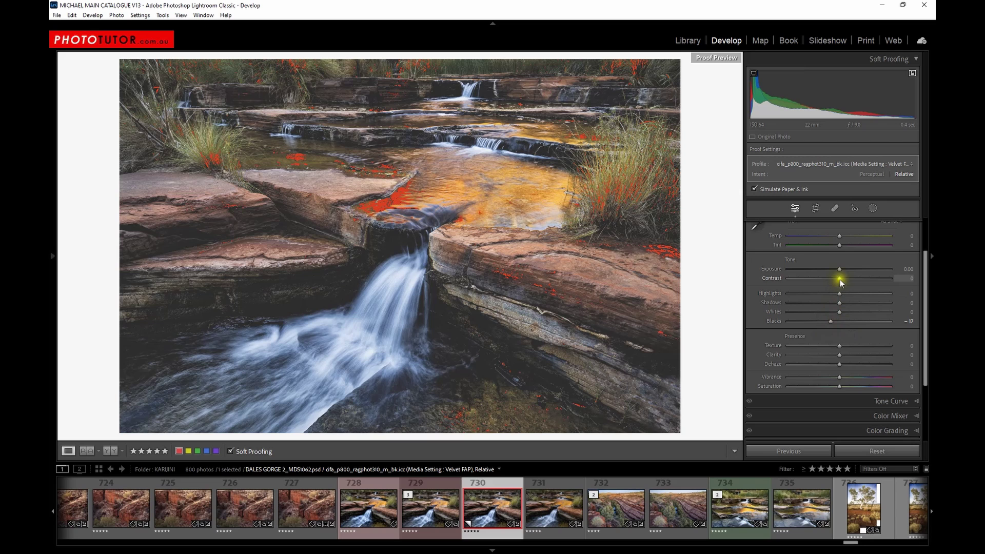
{"action": "left_click_drag", "start_coordinate": [839, 278], "coordinate": [852, 279]}
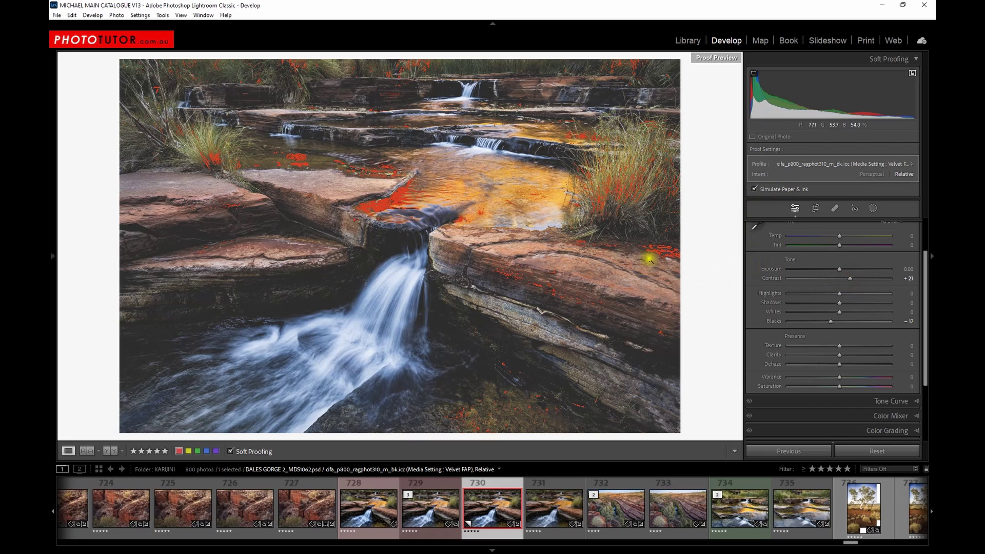
{"action": "double_click", "coordinate": [771, 278]}
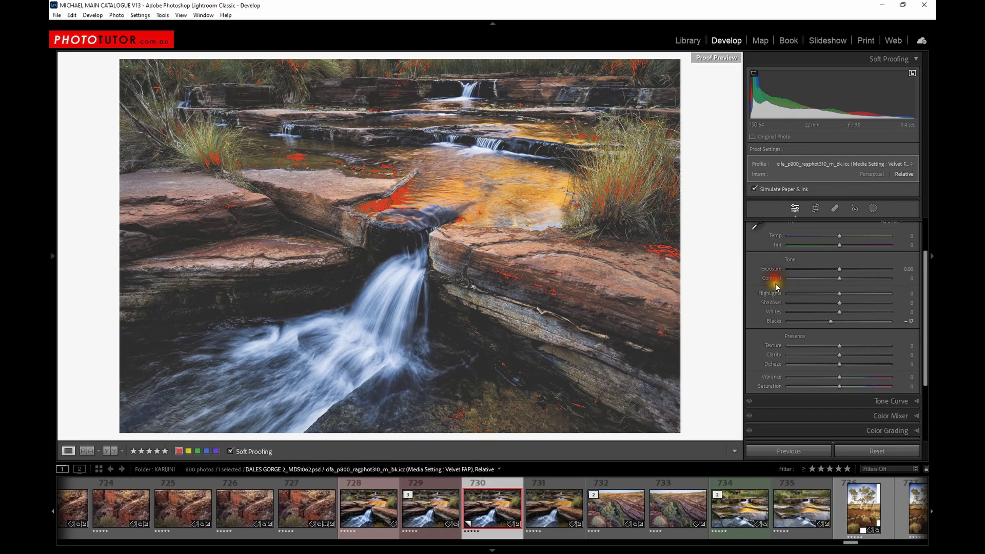
{"action": "double_click", "coordinate": [773, 321]}
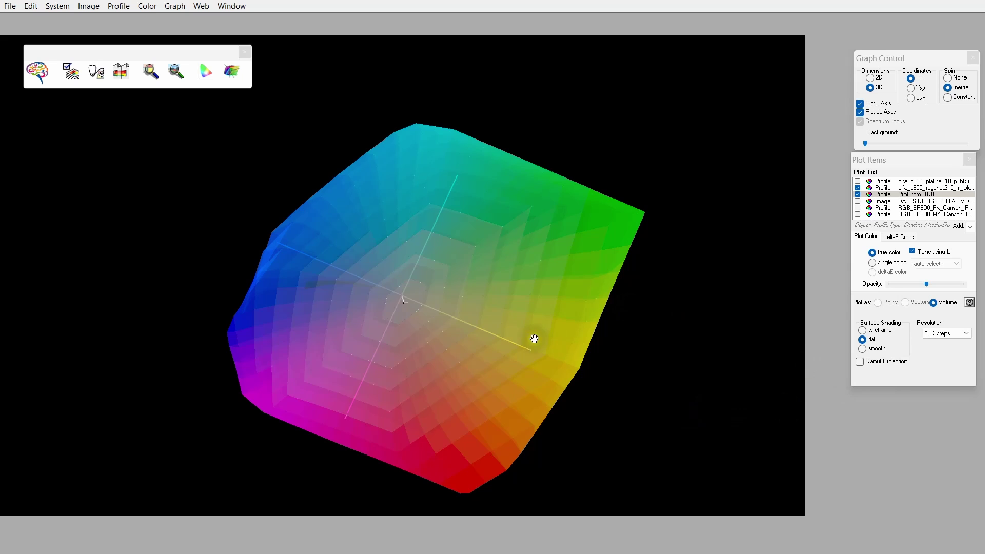
- Examine the 3D profile gamuts from several angles and add the DALES GORGE 2_FLAT MDS1062.tif image colours to the plot
{"action": "left_click_drag", "start_coordinate": [534, 340], "coordinate": [570, 268]}
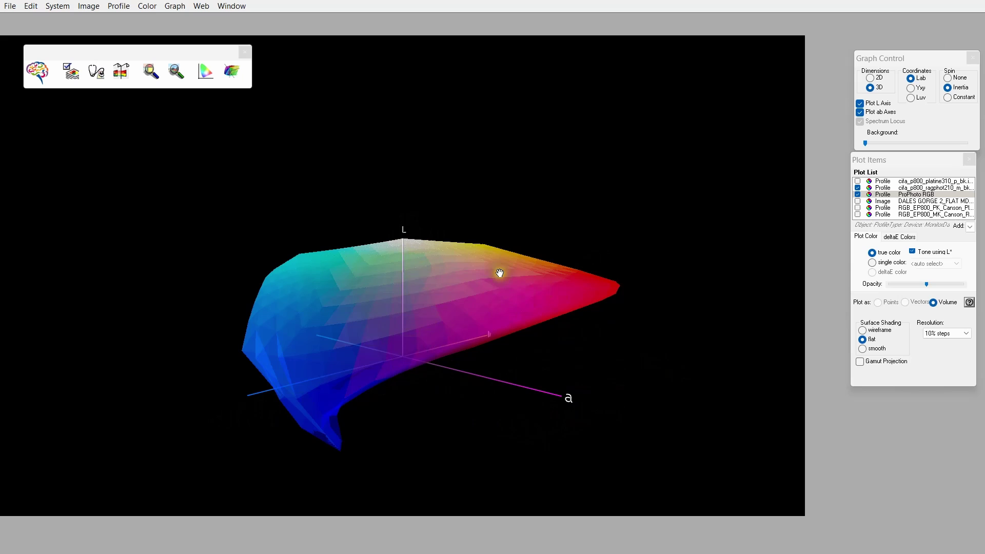
{"action": "left_click_drag", "start_coordinate": [499, 275], "coordinate": [418, 367]}
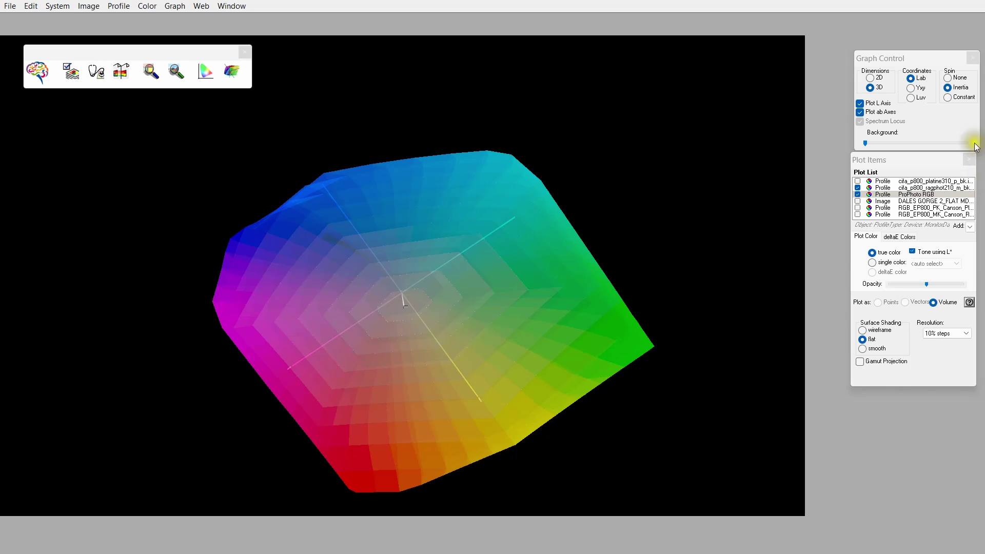
{"action": "left_click", "coordinate": [858, 202]}
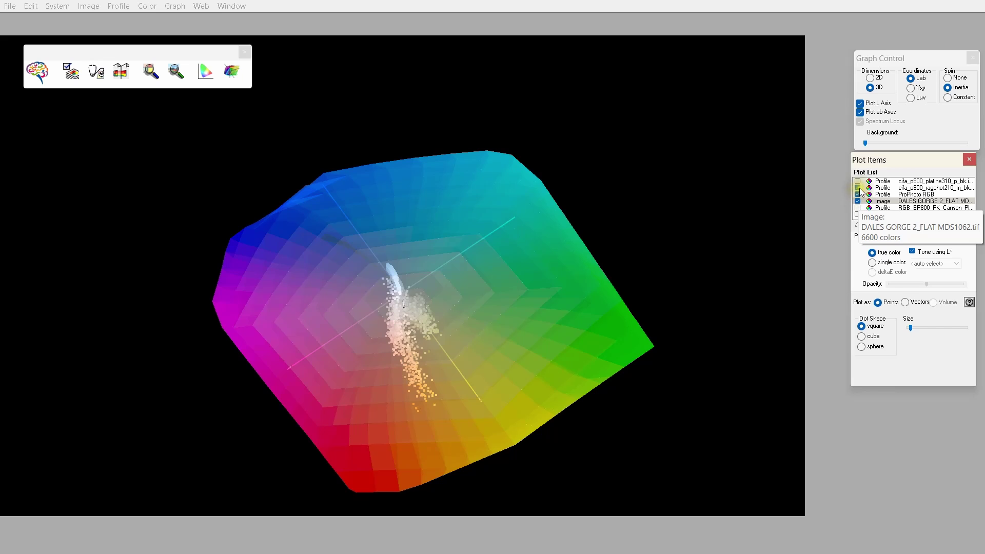
- Hide the cifa_p800_ragphot210_m_bk.icc profile and examine the image colours inside the ProPhoto RGB gamut from the side and above
{"action": "left_click", "coordinate": [858, 188]}
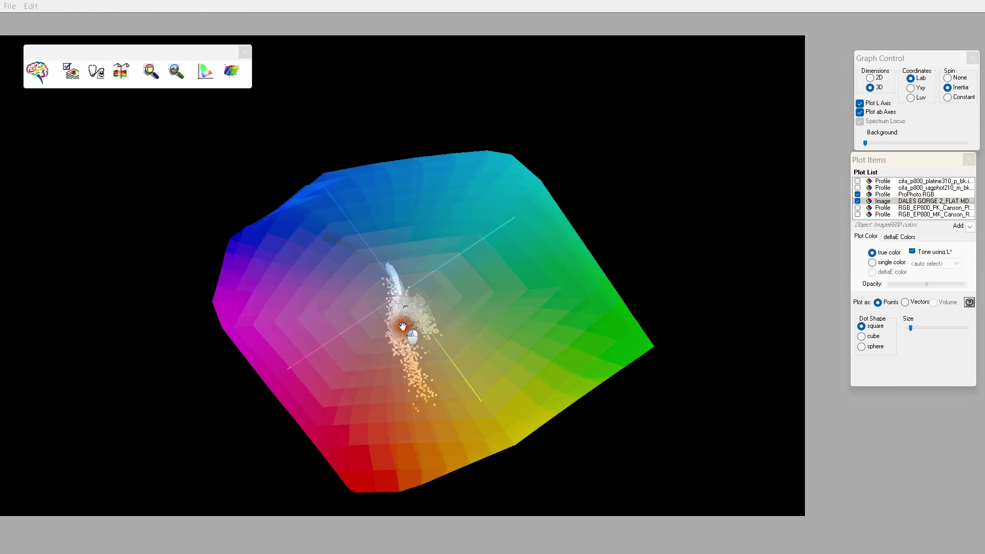
{"action": "mouse_move", "coordinate": [402, 323]}
{"action": "left_mouse_down"}
{"action": "mouse_move", "coordinate": [422, 310]}
{"action": "mouse_move", "coordinate": [414, 308]}
{"action": "mouse_move", "coordinate": [418, 280]}
{"action": "mouse_move", "coordinate": [454, 235]}
{"action": "left_mouse_up"}
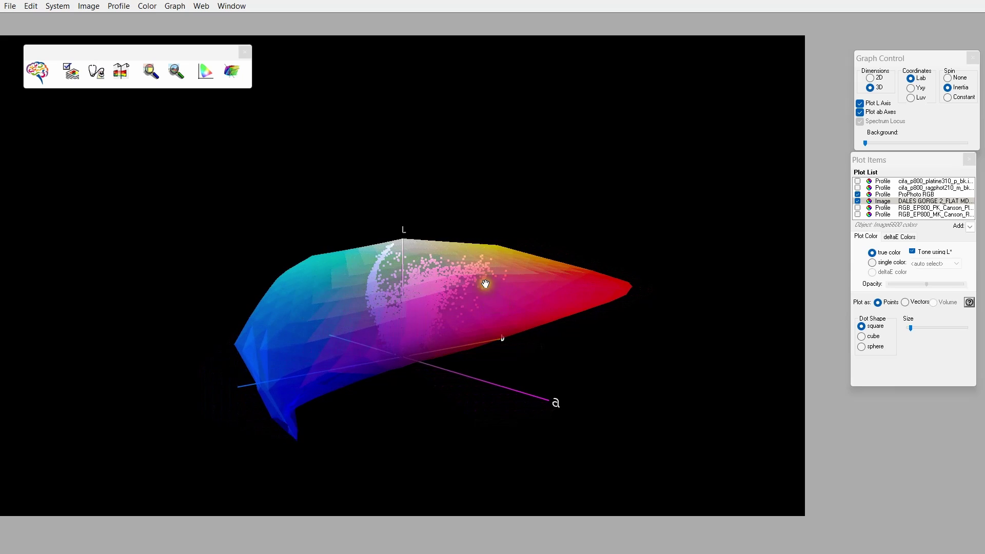
{"action": "left_click_drag", "start_coordinate": [484, 284], "coordinate": [457, 334]}
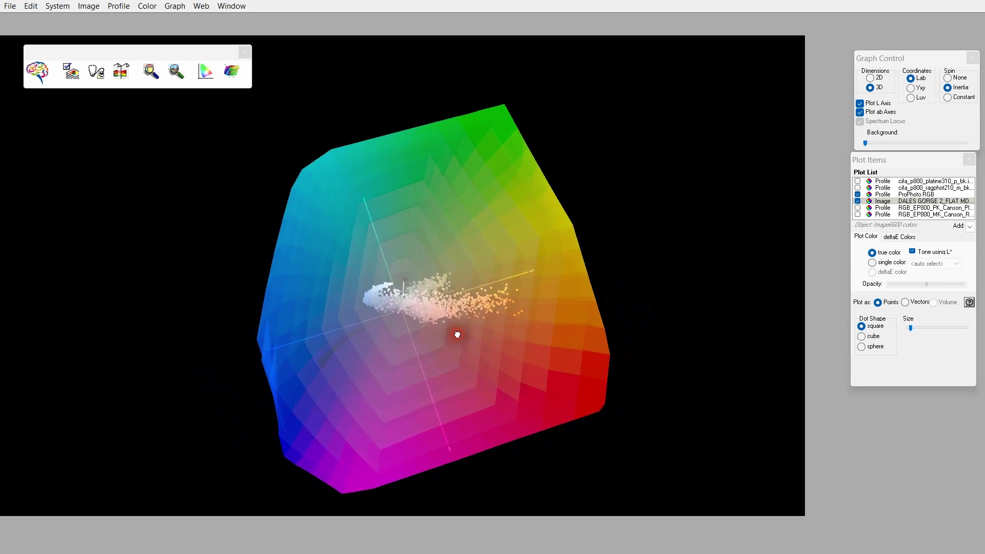
{"action": "left_click", "coordinate": [458, 335]}
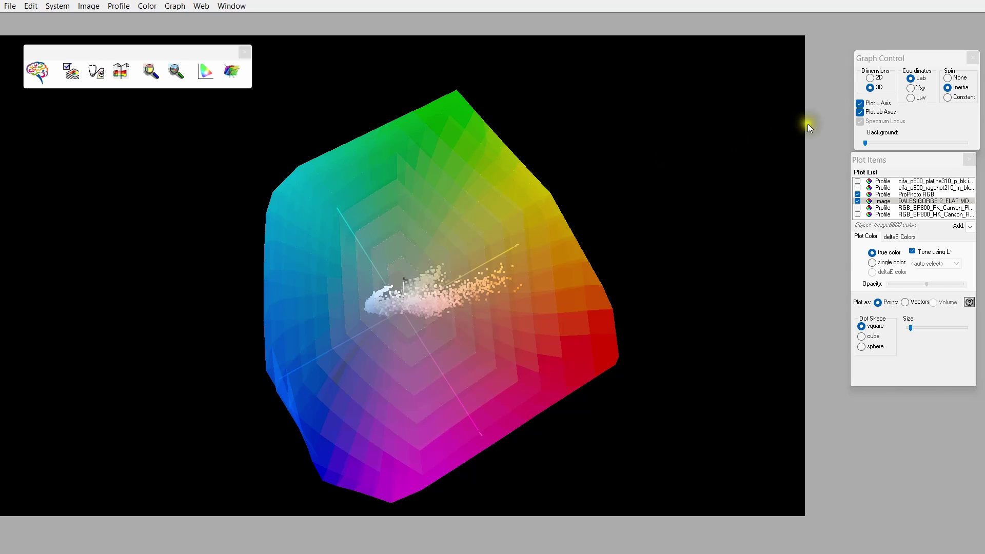
- Compare the ProPhoto RGB and cifa_p800_ragphot210_m_bk.icc gamuts around the image colours, leaving only the ragphot210 profile plotted with the image
{"action": "left_click", "coordinate": [859, 188]}
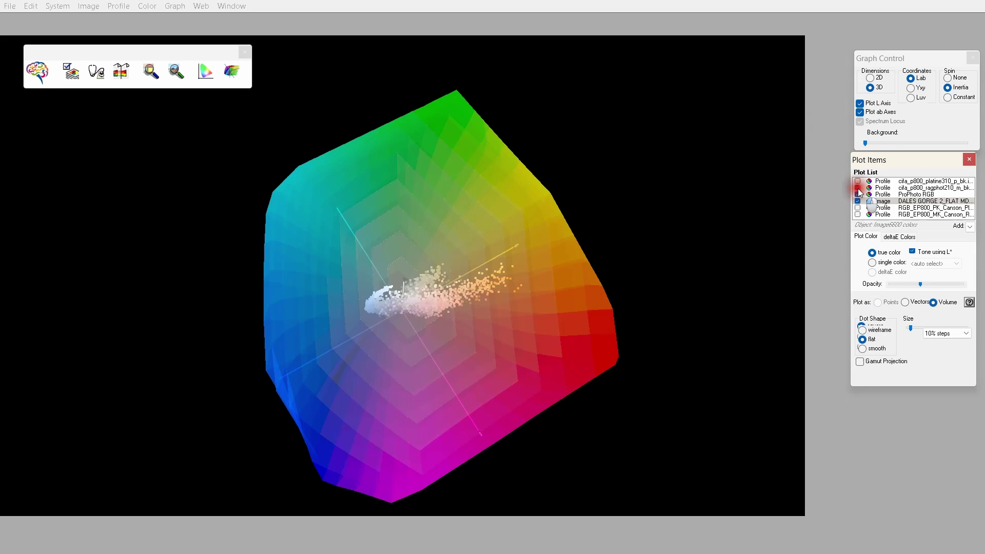
{"action": "left_click", "coordinate": [858, 195]}
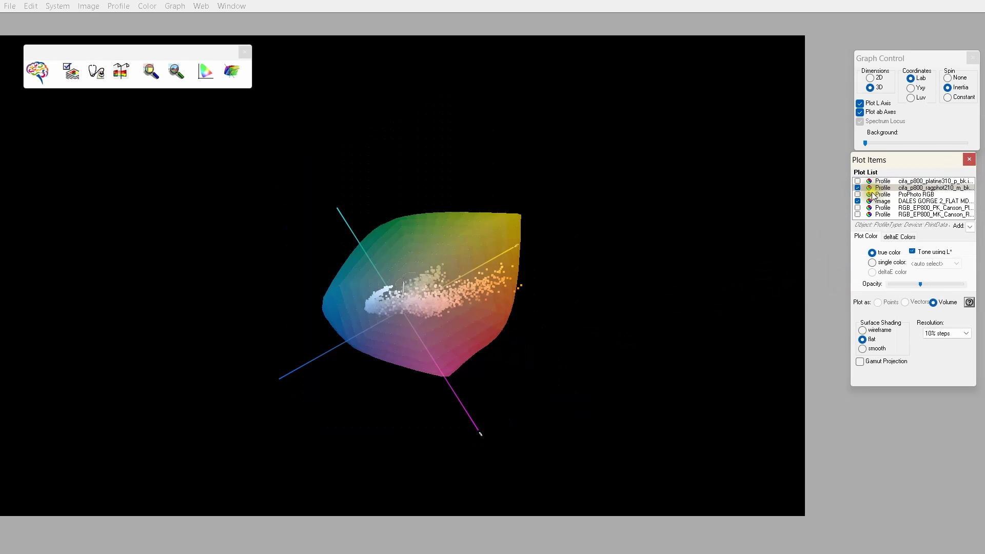
{"action": "left_click", "coordinate": [857, 188]}
{"action": "left_click", "coordinate": [869, 205]}
{"action": "left_click", "coordinate": [858, 195]}
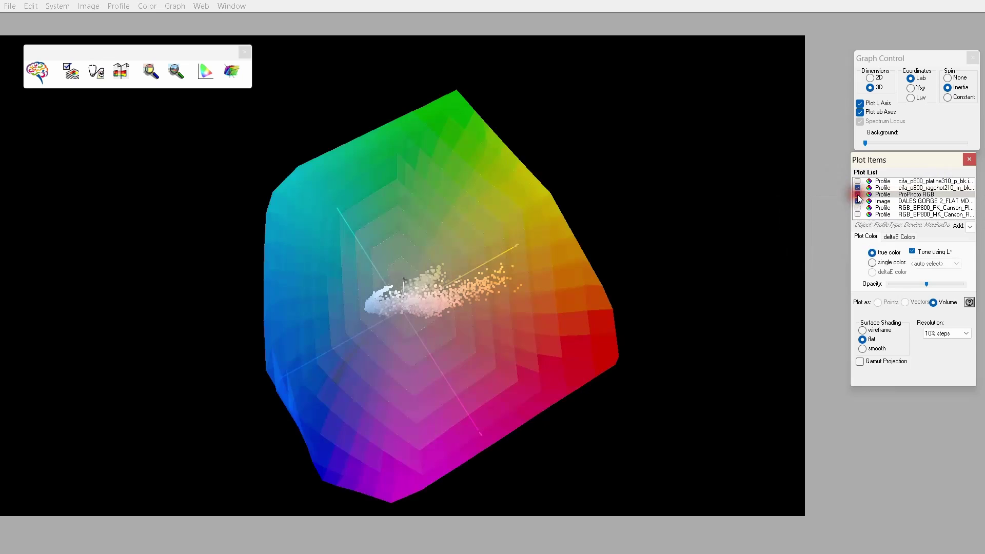
{"action": "left_click", "coordinate": [857, 195]}
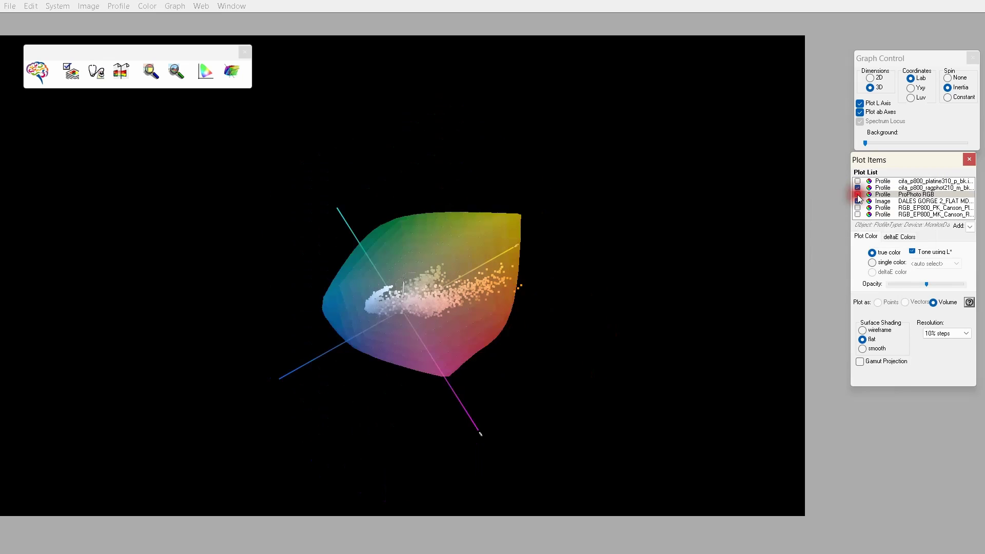
- Examine from several angles which image colours fall outside the cifa_p800_ragphot210_m_bk.icc gamut, especially the oranges, highlights and shadows
{"action": "left_click", "coordinate": [477, 331]}
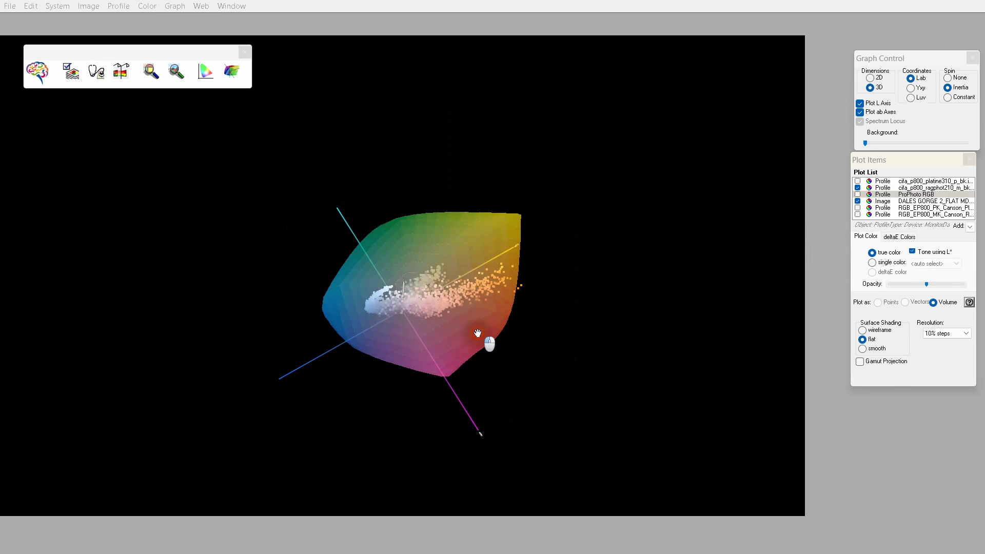
{"action": "left_click", "coordinate": [456, 313]}
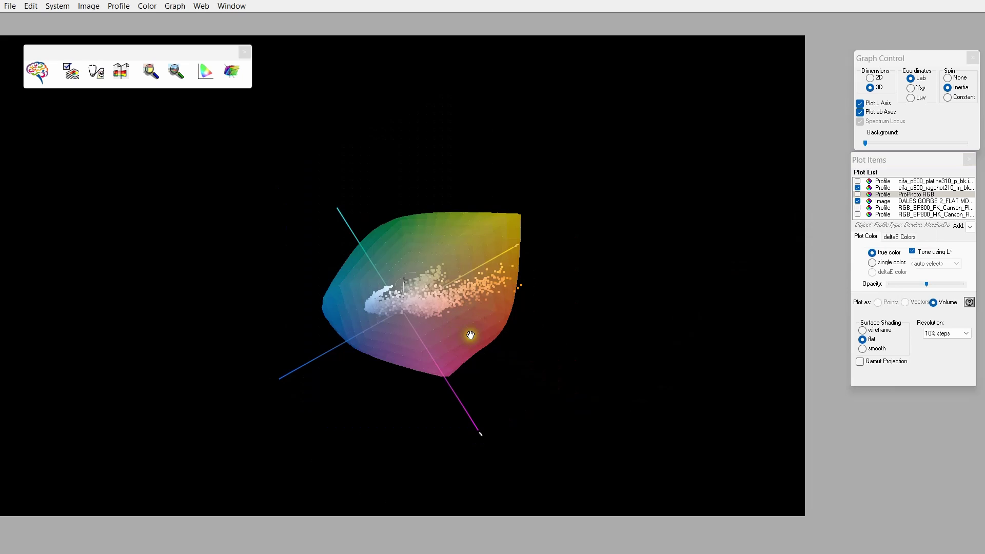
{"action": "left_click_drag", "start_coordinate": [471, 335], "coordinate": [463, 259]}
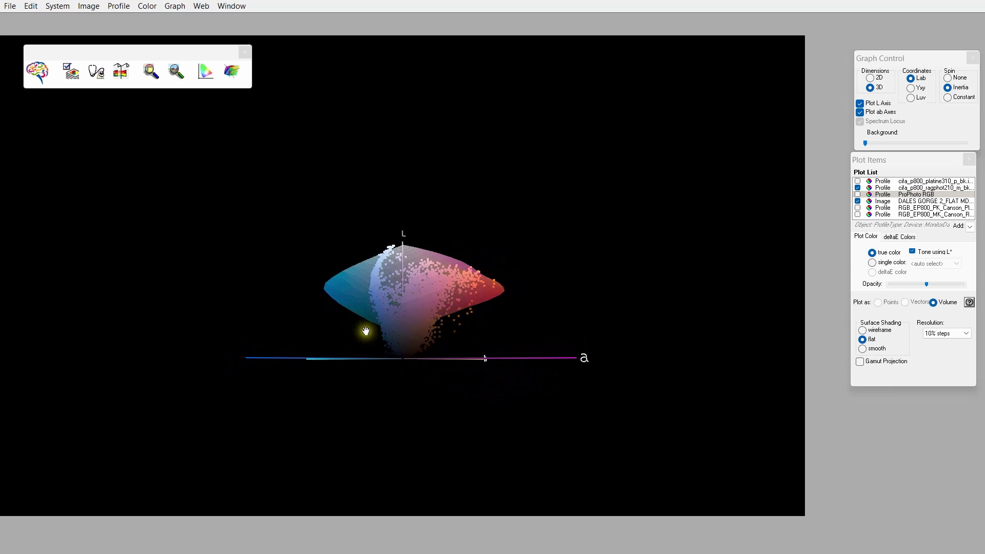
{"action": "left_click_drag", "start_coordinate": [451, 334], "coordinate": [270, 344]}
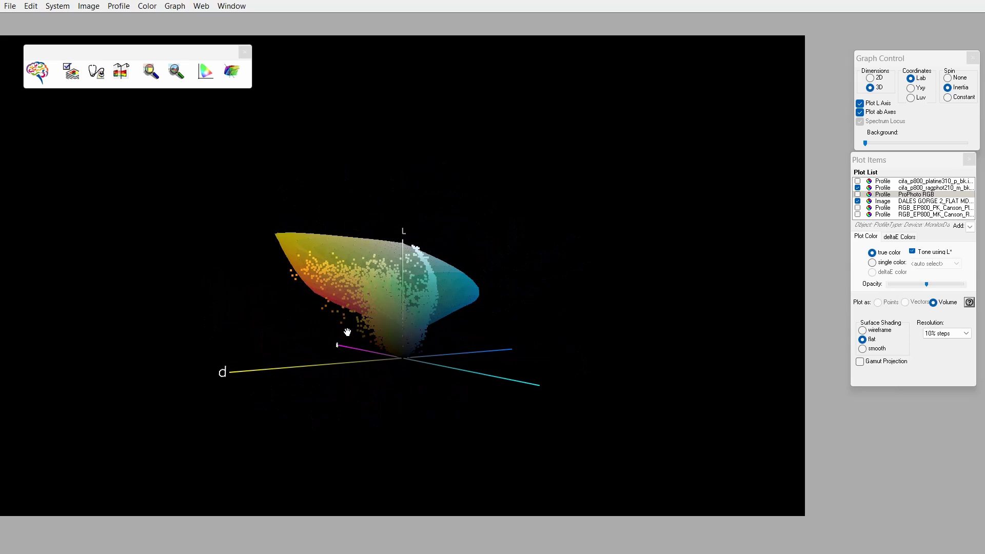
{"action": "left_click_drag", "start_coordinate": [343, 263], "coordinate": [465, 257]}
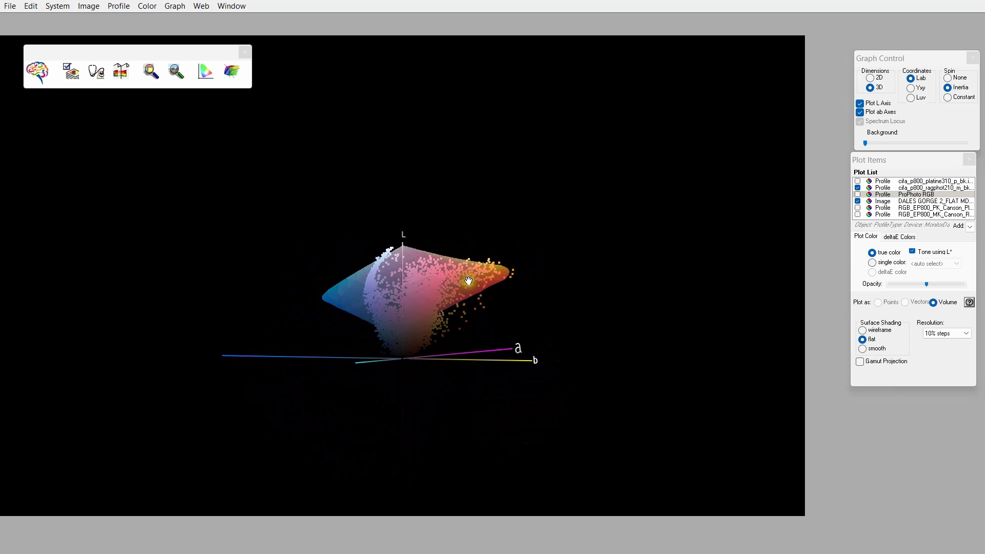
{"action": "left_click_drag", "start_coordinate": [466, 279], "coordinate": [416, 270]}
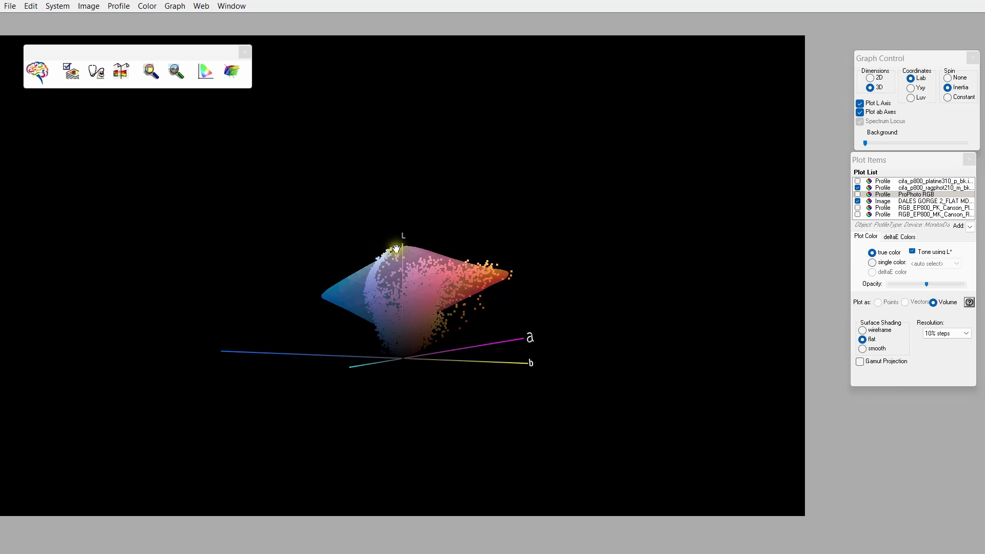
{"action": "left_click_drag", "start_coordinate": [381, 261], "coordinate": [345, 289]}
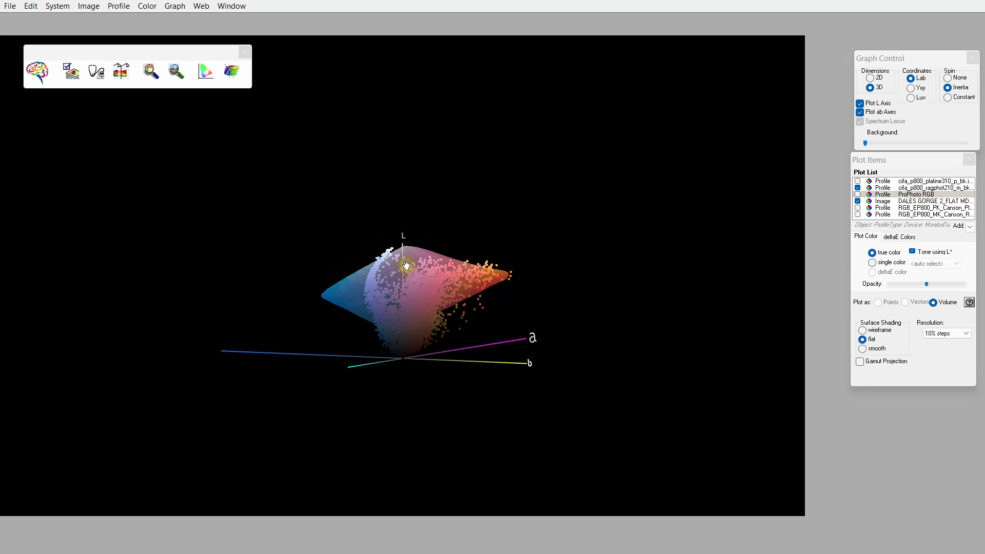
{"action": "left_click_drag", "start_coordinate": [407, 265], "coordinate": [401, 255]}
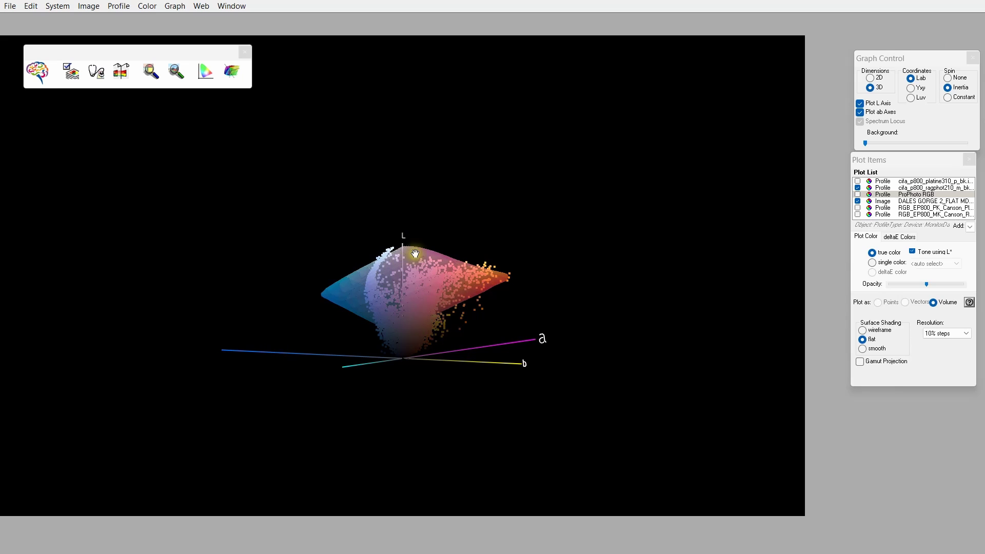
- Replace the ragphot210 gamut with the cifa_p800_platine310_p_bk.icc profile and lower its opacity to slightly under half
{"action": "left_click", "coordinate": [858, 189]}
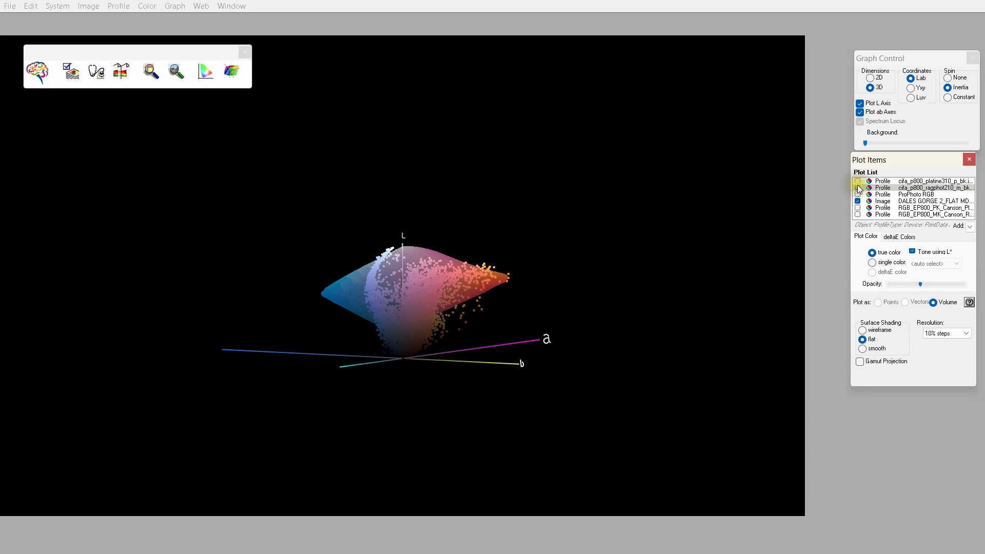
{"action": "left_click", "coordinate": [858, 188]}
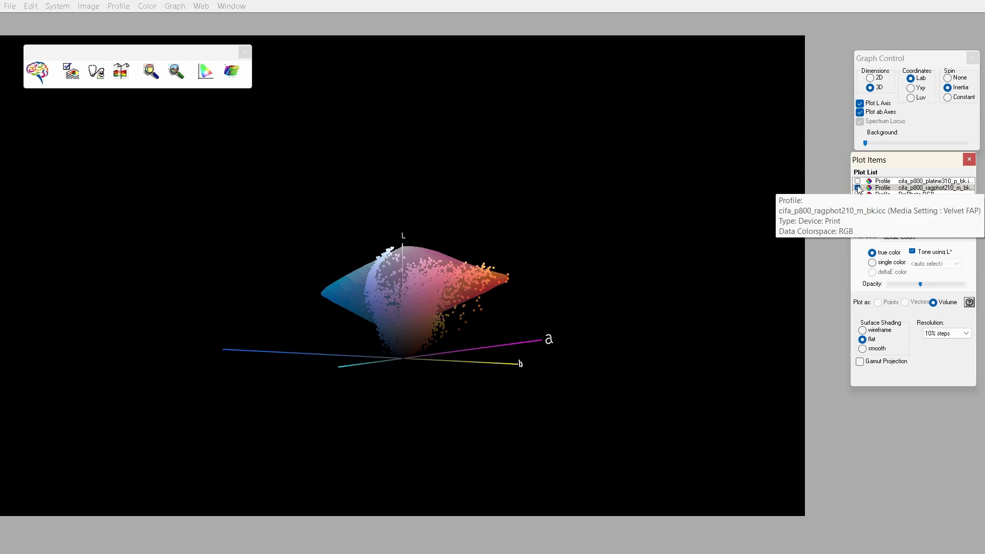
{"action": "left_click", "coordinate": [858, 187]}
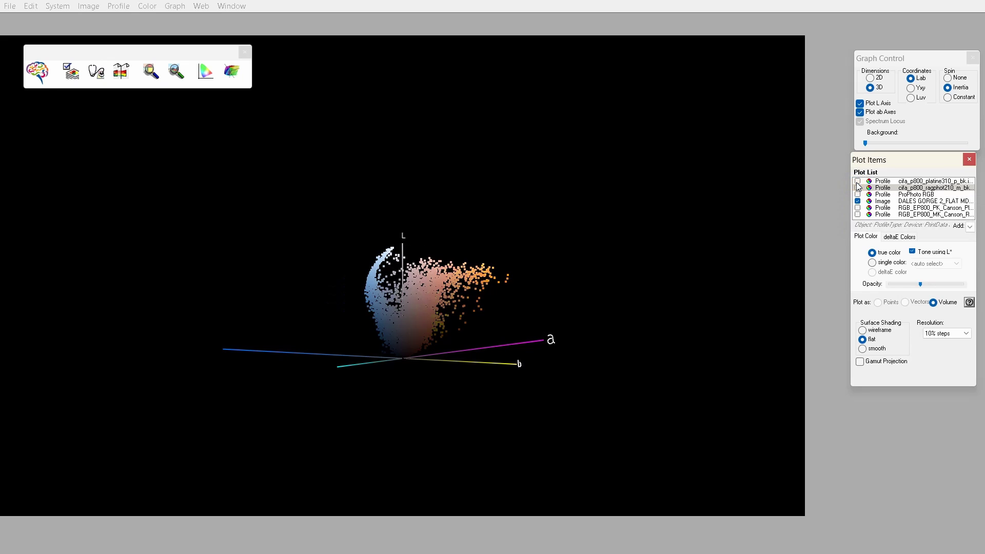
{"action": "left_click", "coordinate": [858, 181]}
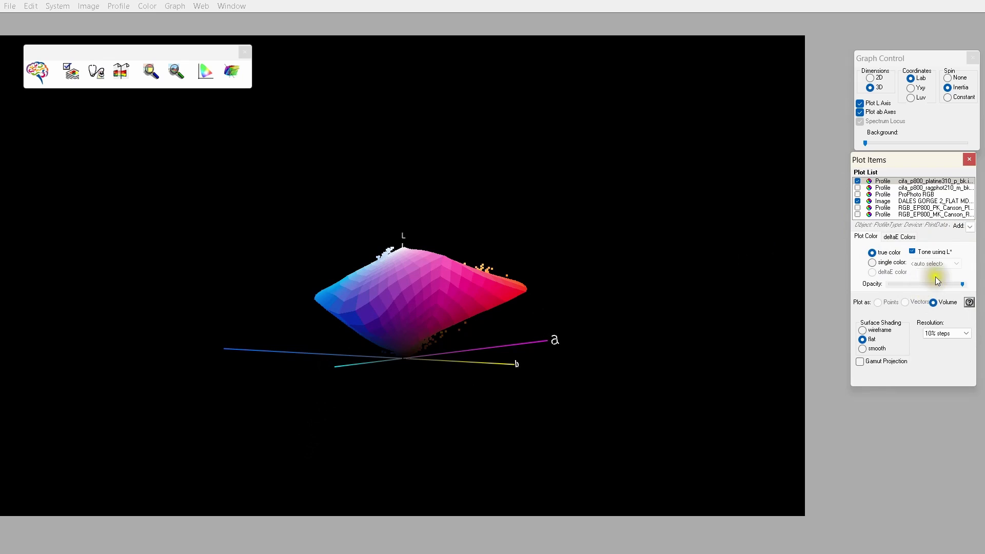
{"action": "left_click_drag", "start_coordinate": [960, 284], "coordinate": [913, 286]}
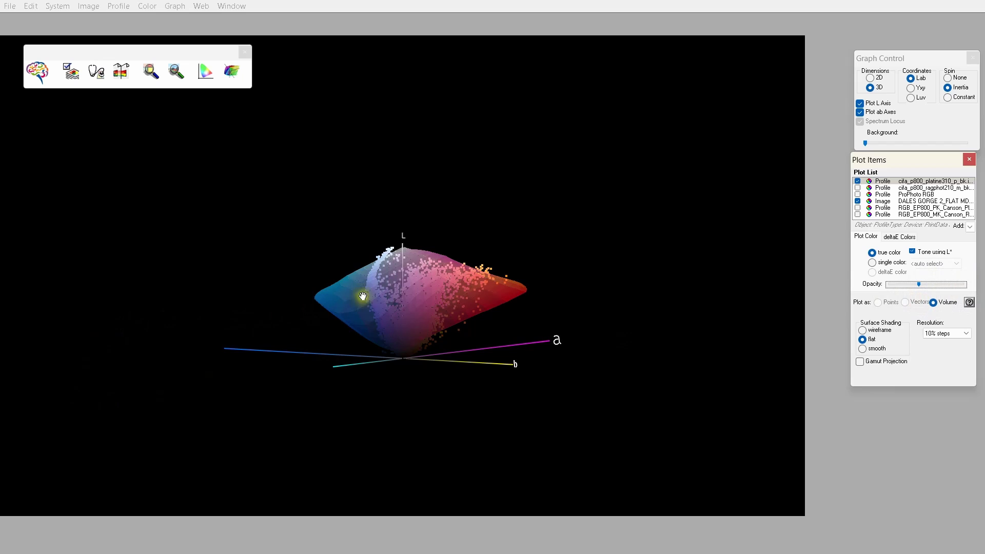
- Examine the image colours against the cifa_p800_platine310_p_bk.icc gamut from several sides, from above and close up
{"action": "left_click_drag", "start_coordinate": [362, 294], "coordinate": [306, 298]}
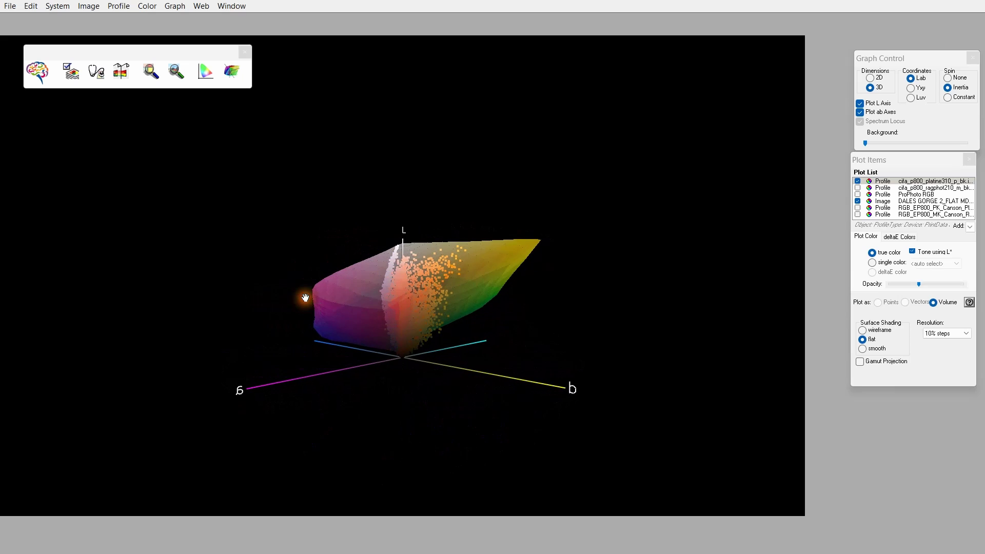
{"action": "left_click_drag", "start_coordinate": [400, 342], "coordinate": [403, 342]}
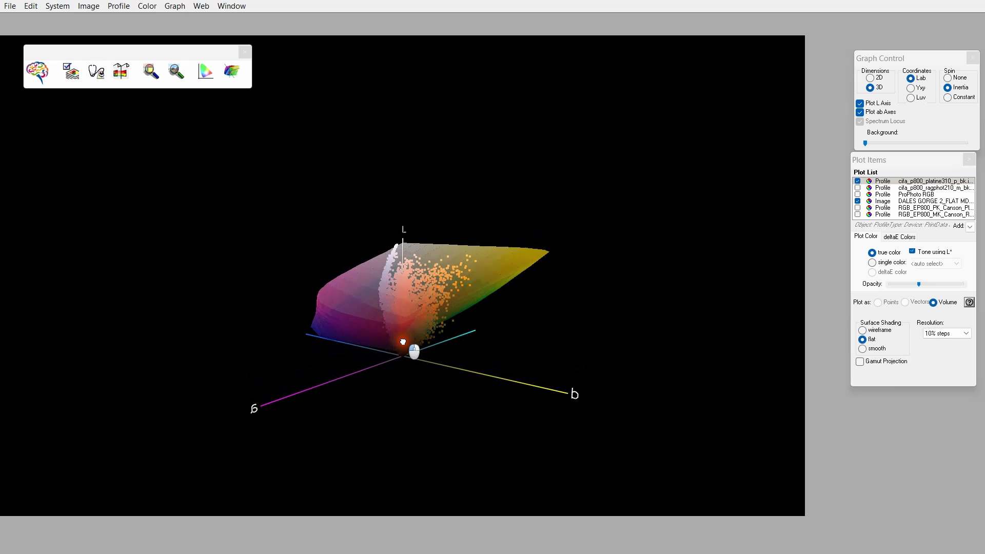
{"action": "mouse_move", "coordinate": [470, 339]}
{"action": "left_mouse_down"}
{"action": "mouse_move", "coordinate": [364, 359]}
{"action": "mouse_move", "coordinate": [456, 345]}
{"action": "left_mouse_up"}
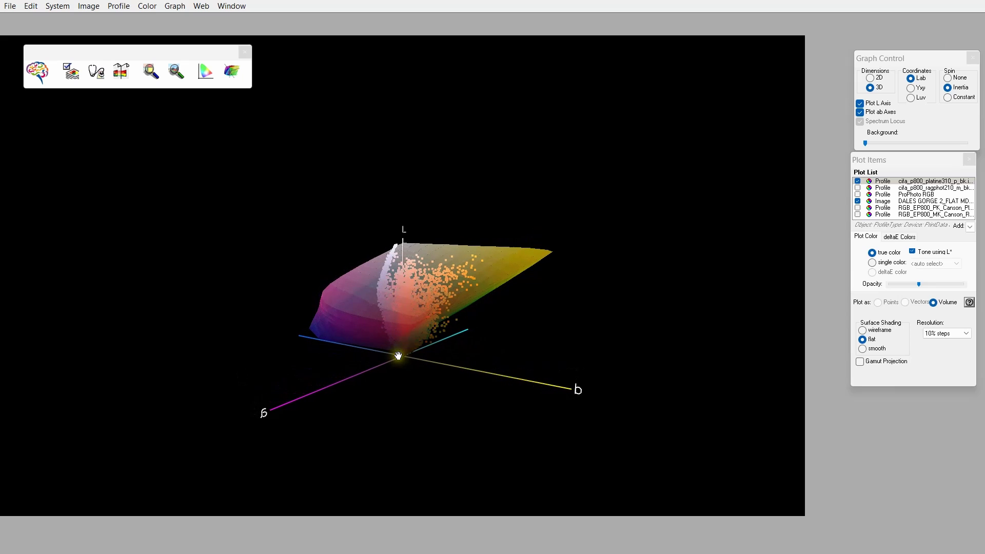
{"action": "left_click_drag", "start_coordinate": [416, 297], "coordinate": [429, 292]}
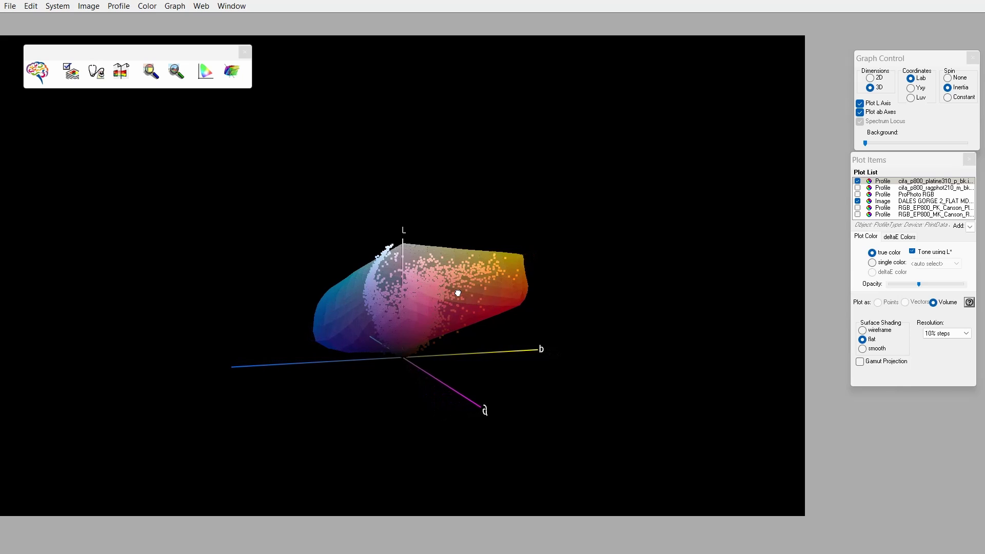
{"action": "left_click_drag", "start_coordinate": [458, 293], "coordinate": [440, 369]}
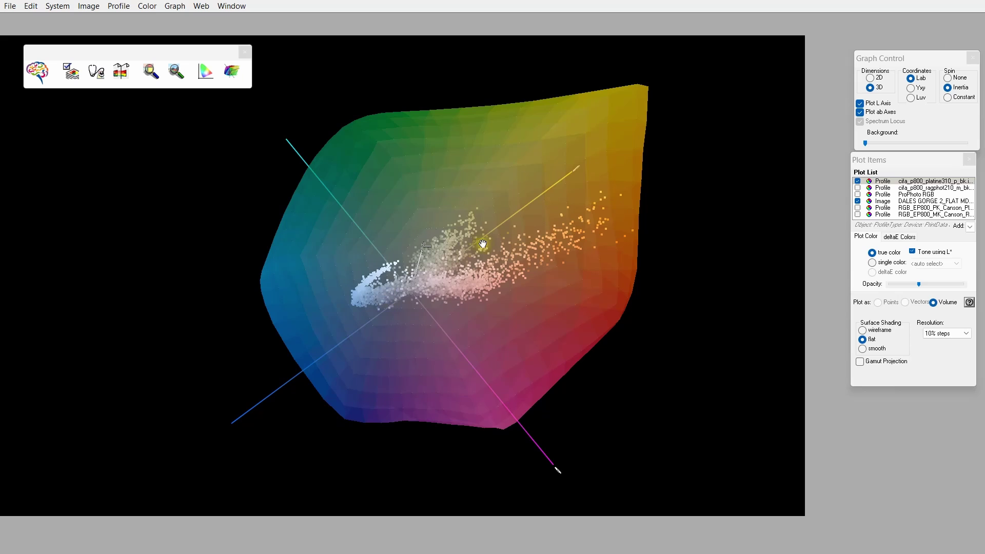
{"action": "left_click_drag", "start_coordinate": [524, 246], "coordinate": [485, 176]}
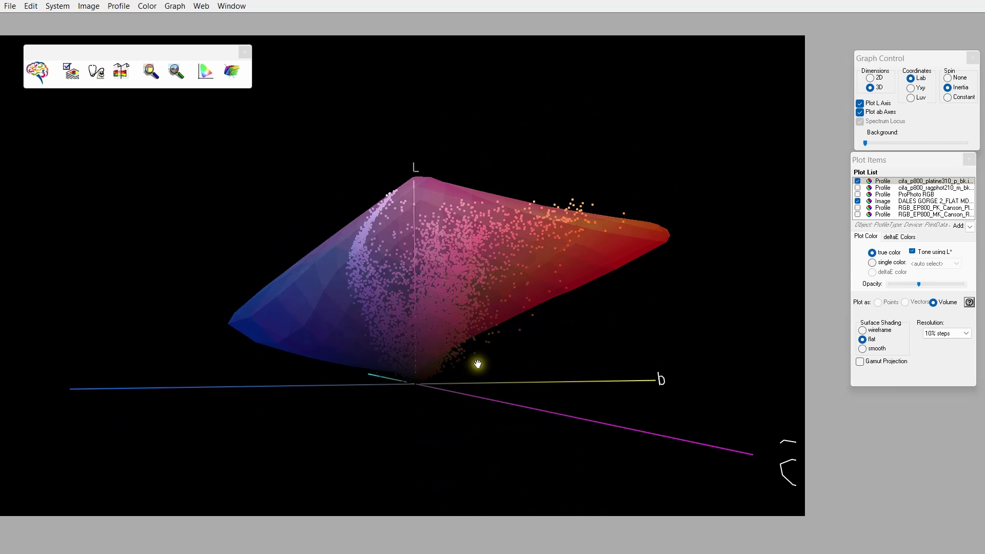
- Add the RGB_EP800_PK_Canson profile to the plot and lower its opacity to about half
{"action": "left_click", "coordinate": [917, 211]}
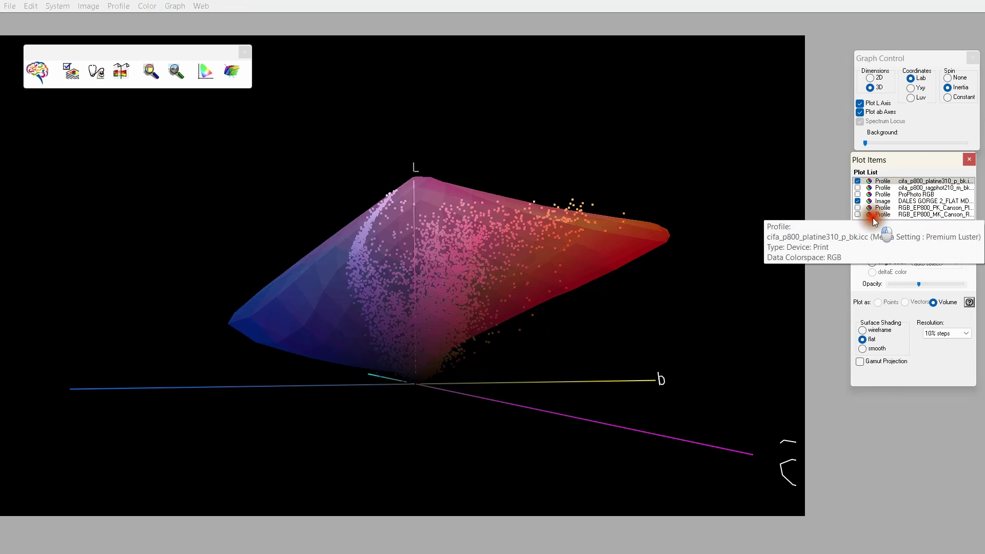
{"action": "left_click", "coordinate": [858, 208]}
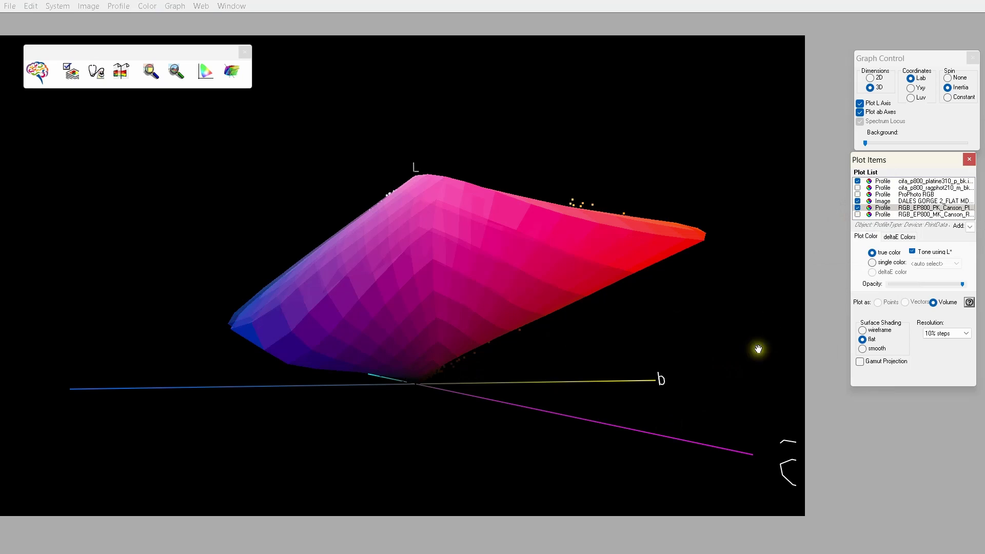
{"action": "left_click", "coordinate": [918, 289]}
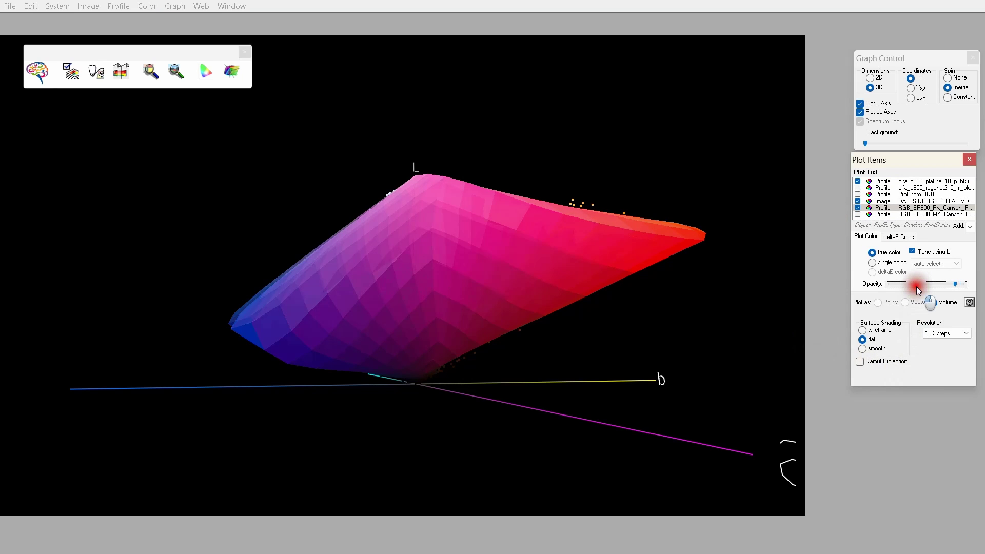
{"action": "left_click_drag", "start_coordinate": [947, 289], "coordinate": [924, 291]}
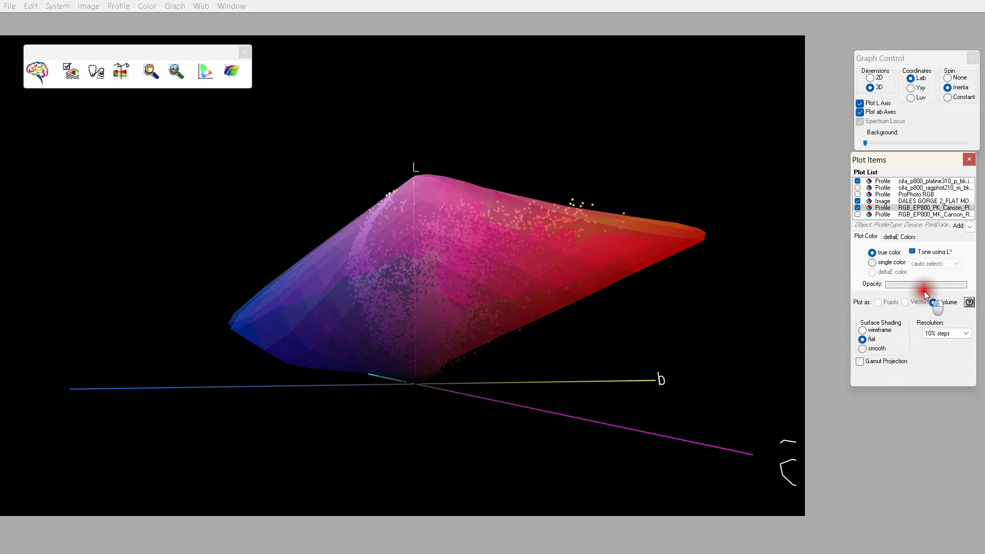
- Compare the two overlapping paper gamuts from above, raising the opacity of the cifa_p800_platine310_p_bk.icc profile to nearly full
{"action": "left_click", "coordinate": [367, 281]}
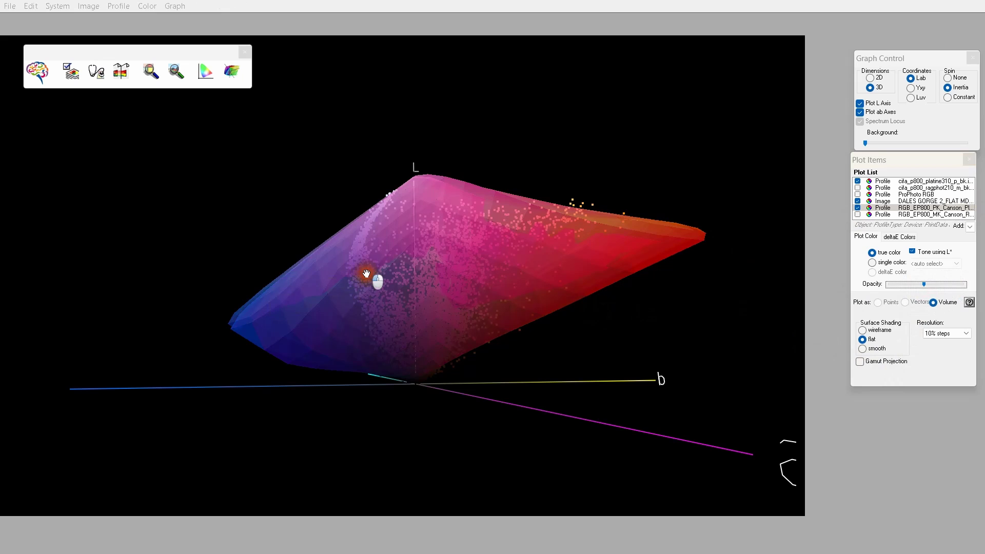
{"action": "left_click_drag", "start_coordinate": [369, 287], "coordinate": [375, 361]}
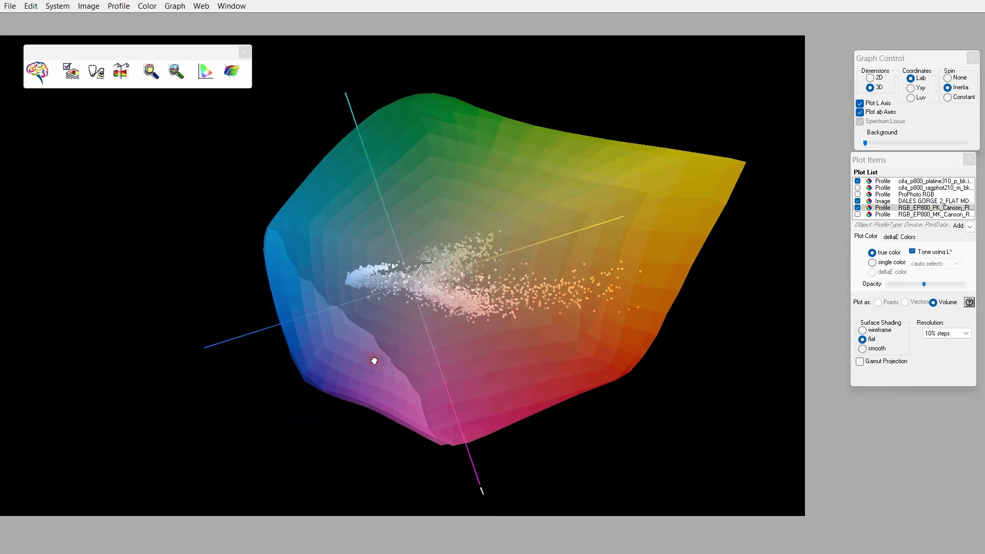
{"action": "left_click", "coordinate": [902, 186]}
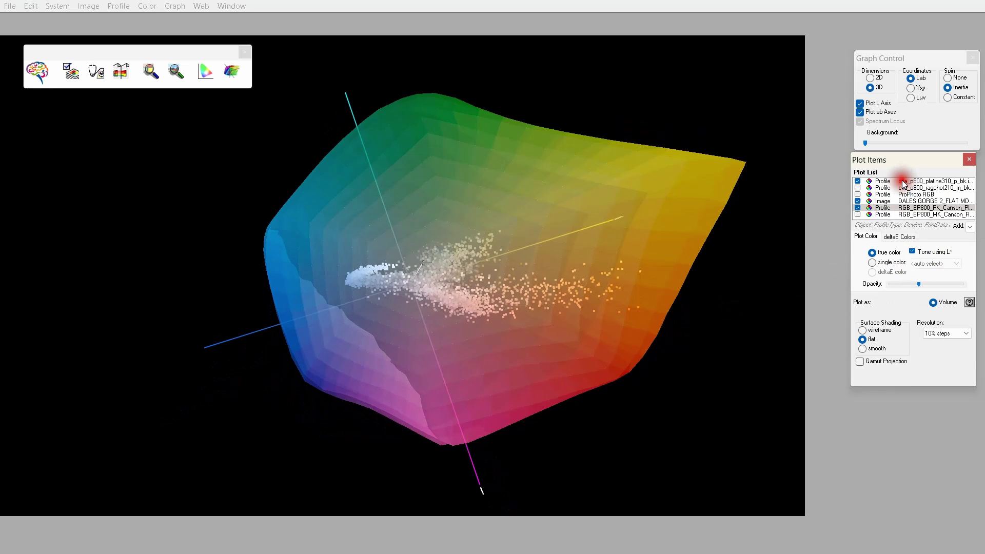
{"action": "left_click_drag", "start_coordinate": [917, 286], "coordinate": [954, 282]}
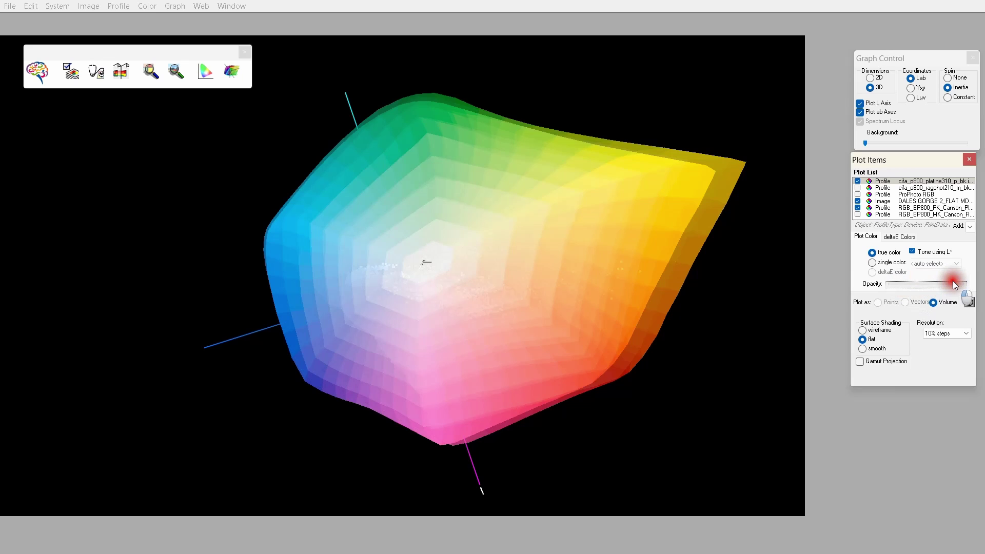
- Hide the cifa_p800_platine310_p_bk.icc gamut and examine the image colours against the RGB_EP800_PK_Canson gamut from several sides
{"action": "left_click_drag", "start_coordinate": [953, 281], "coordinate": [954, 283]}
{"action": "left_click_drag", "start_coordinate": [515, 390], "coordinate": [497, 287]}
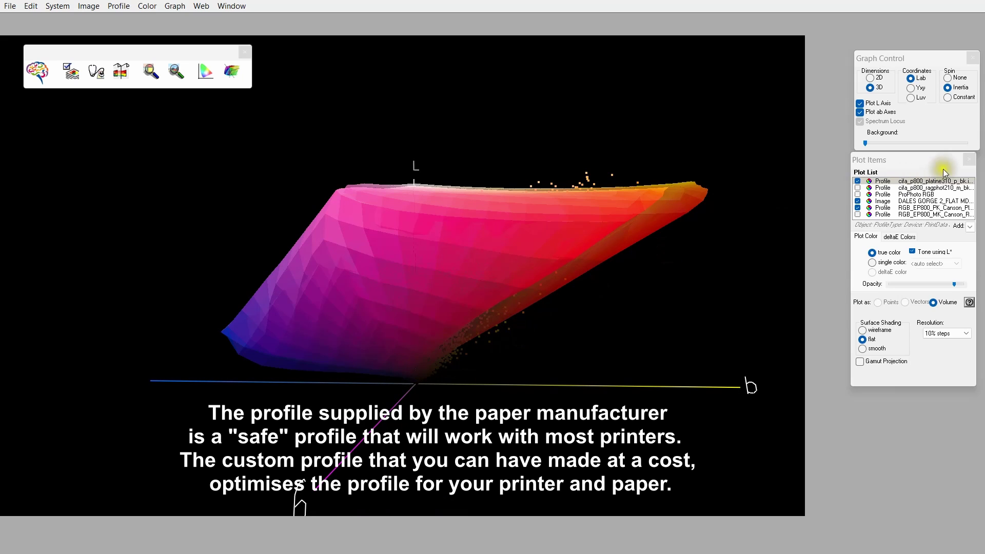
{"action": "left_click", "coordinate": [857, 181]}
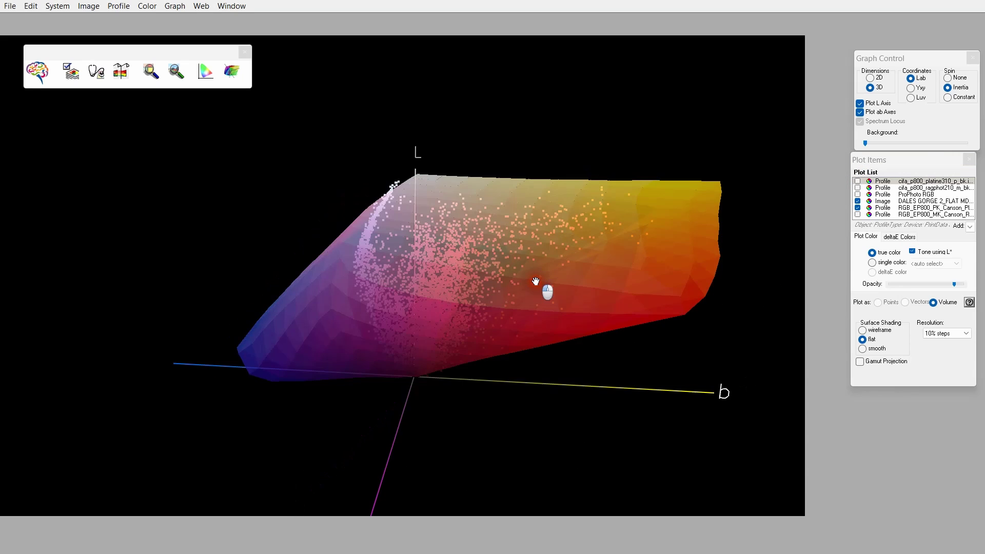
{"action": "left_click_drag", "start_coordinate": [537, 279], "coordinate": [560, 269]}
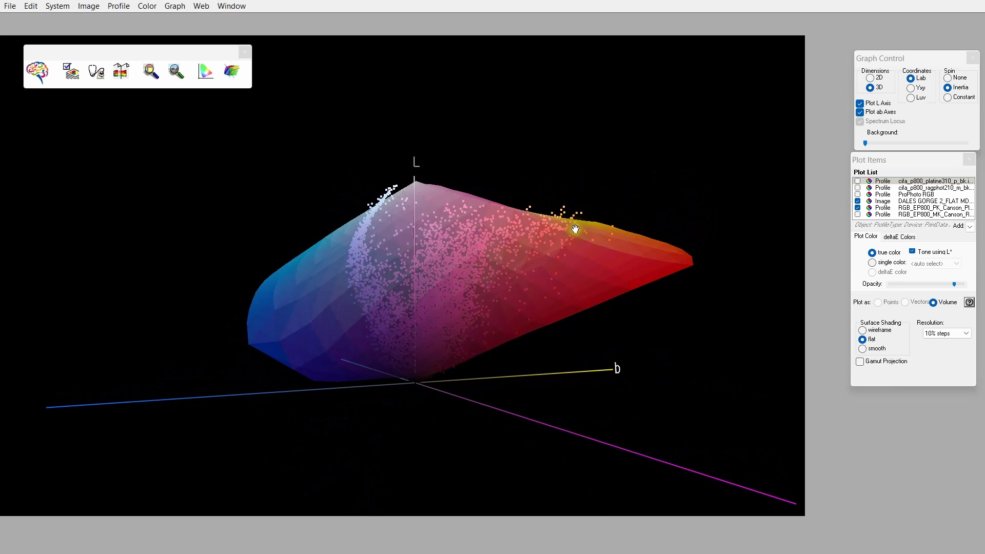
{"action": "left_click_drag", "start_coordinate": [571, 217], "coordinate": [565, 214]}
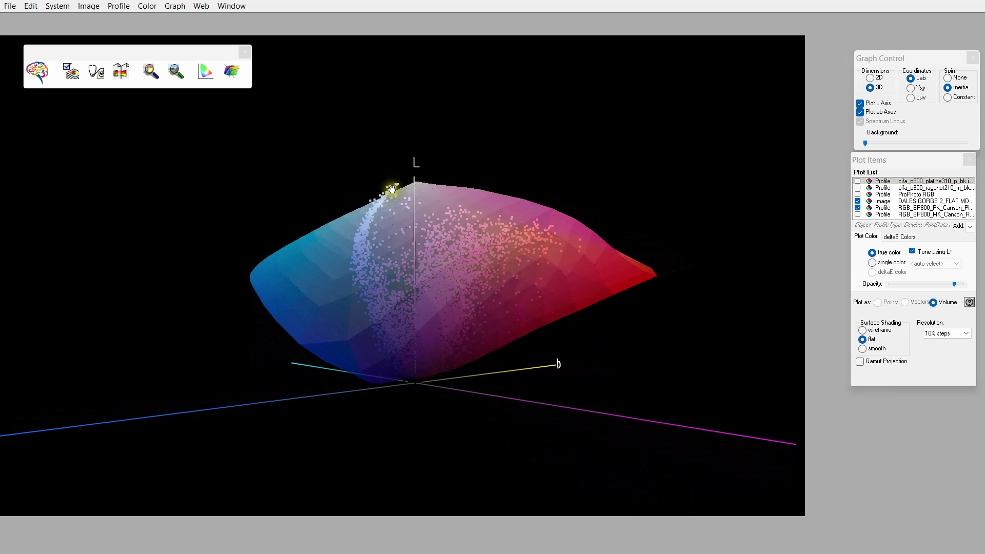
{"action": "mouse_move", "coordinate": [389, 206]}
{"action": "left_mouse_down"}
{"action": "mouse_move", "coordinate": [392, 186]}
{"action": "mouse_move", "coordinate": [371, 202]}
{"action": "mouse_move", "coordinate": [377, 194]}
{"action": "left_mouse_up"}
{"action": "left_click_drag", "start_coordinate": [444, 316], "coordinate": [457, 310]}
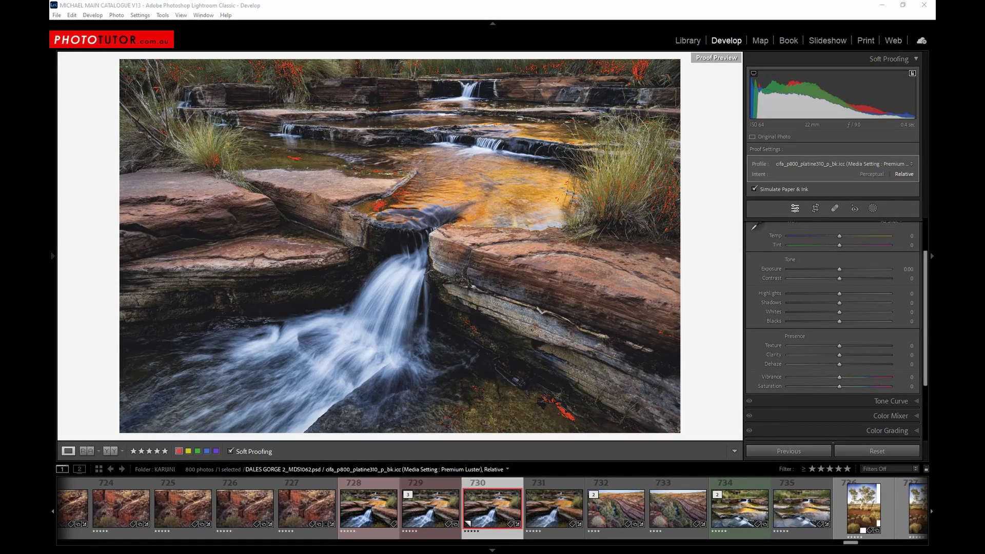
- In Lightroom Classic, soft proof the photo with the RGB_EP800_PK_Canson_Platine_Fibre_Rag_BPSN.icc profile and inspect the golden water close up
{"action": "left_click", "coordinate": [829, 163]}
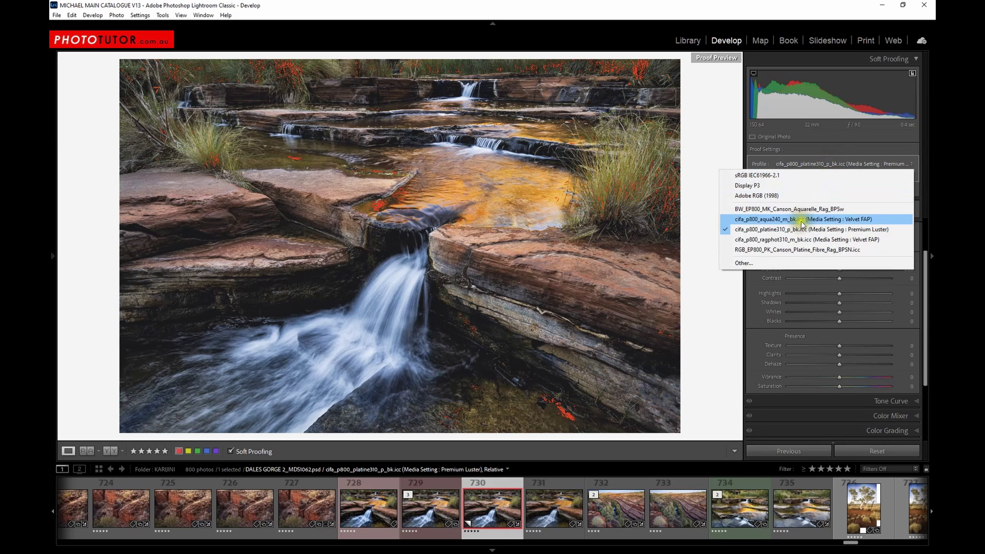
{"action": "left_click", "coordinate": [795, 250]}
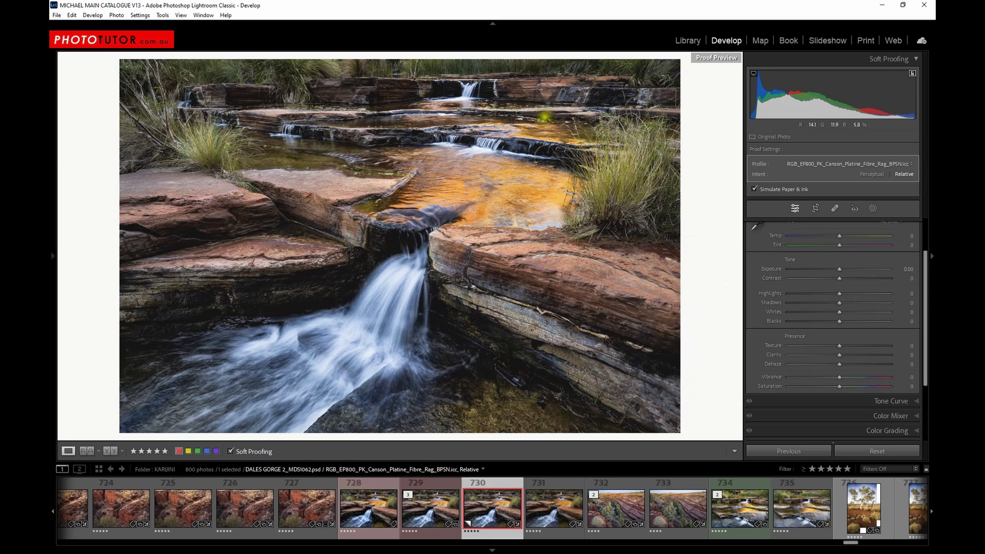
{"action": "left_click", "coordinate": [504, 122]}
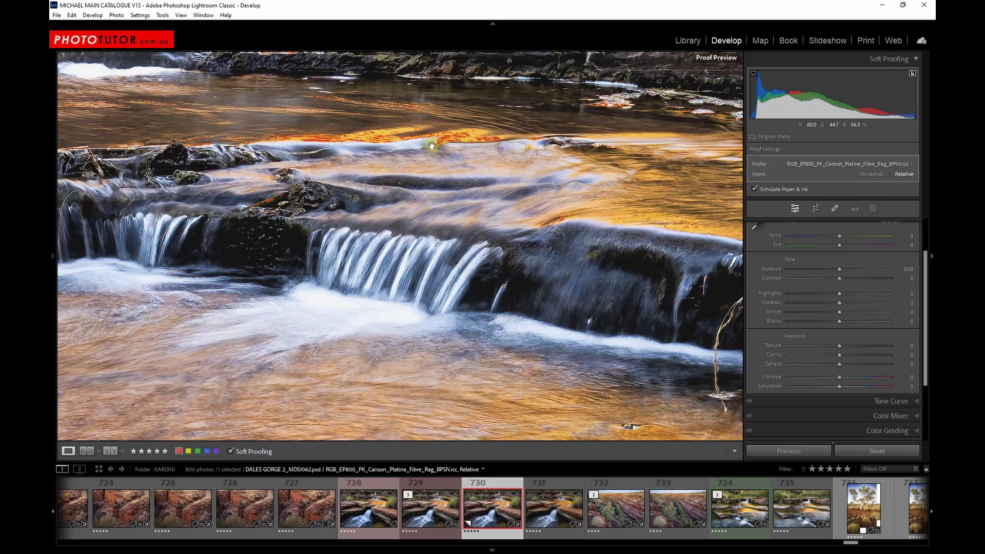
{"action": "left_click", "coordinate": [434, 153]}
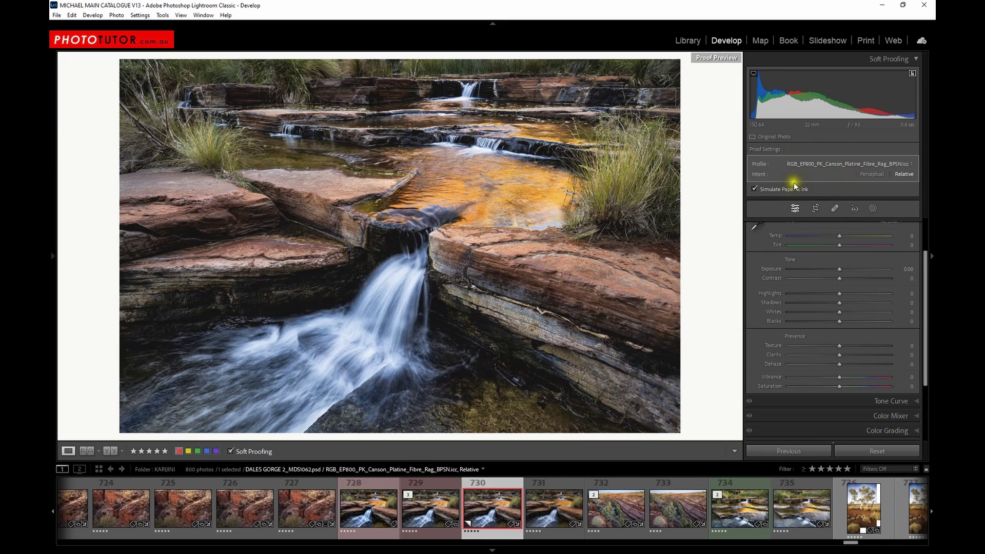
- Switch the proof profile to cifa_p800_platine310_p_bk.icc and compare the photo with soft proofing off and on twice
{"action": "left_click", "coordinate": [806, 164]}
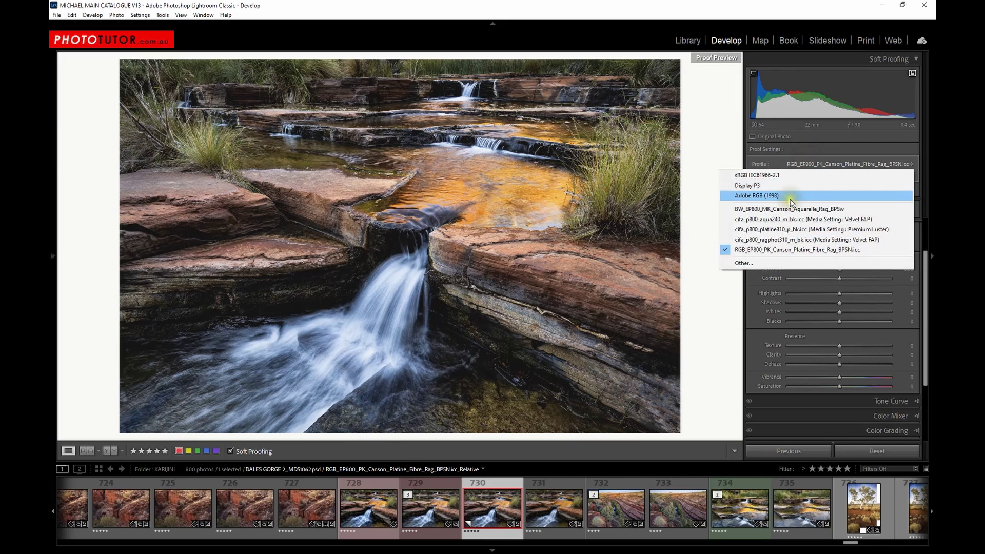
{"action": "left_click", "coordinate": [790, 231]}
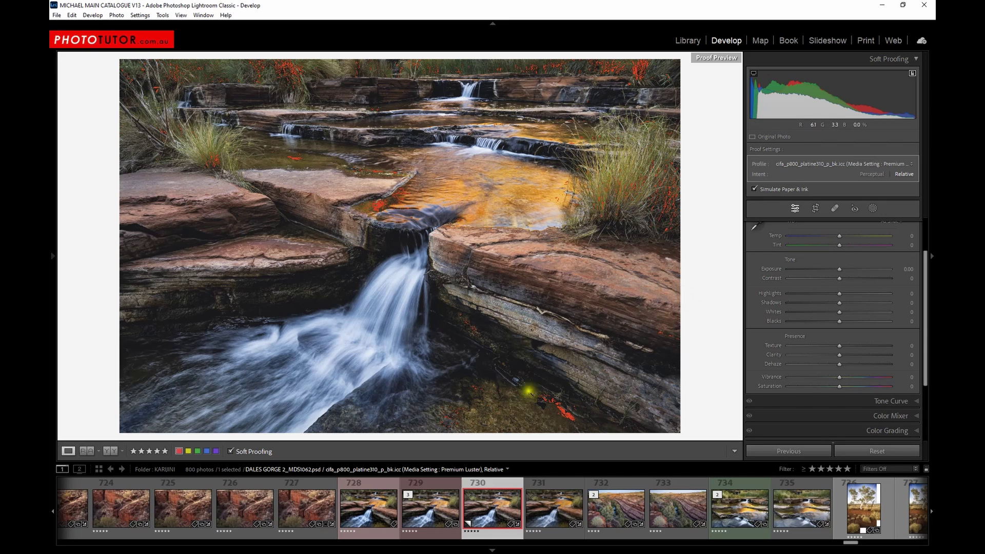
{"action": "left_click", "coordinate": [231, 452]}
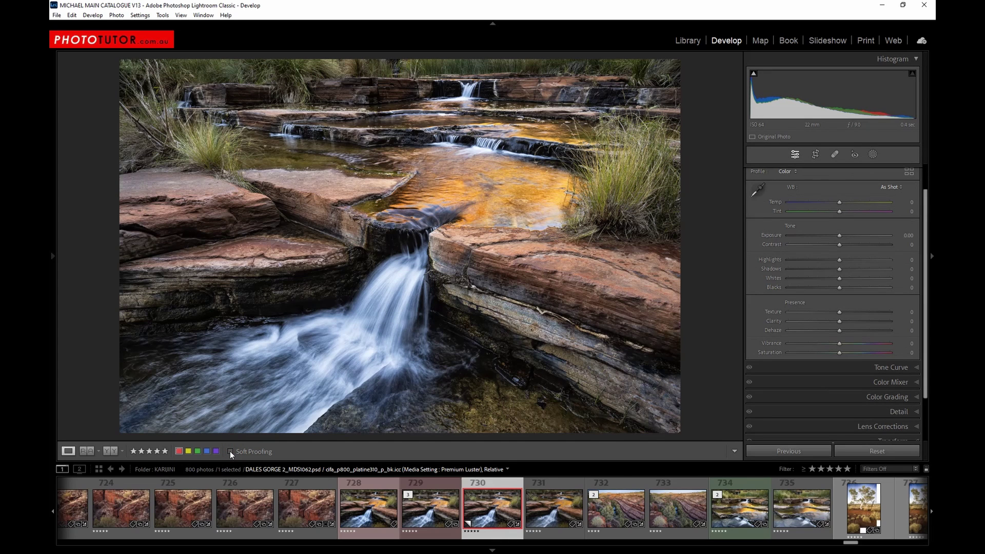
{"action": "left_click", "coordinate": [230, 452]}
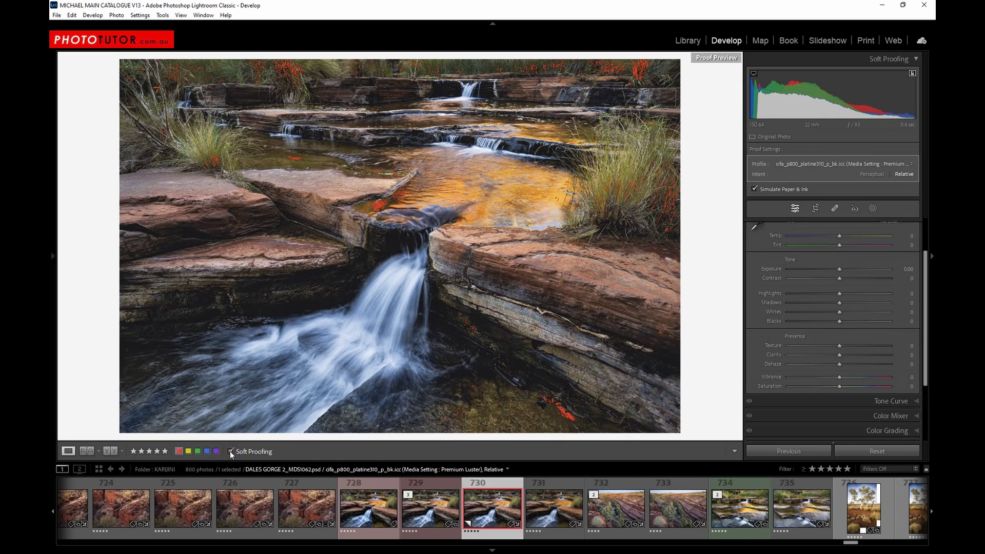
{"action": "left_click", "coordinate": [230, 451]}
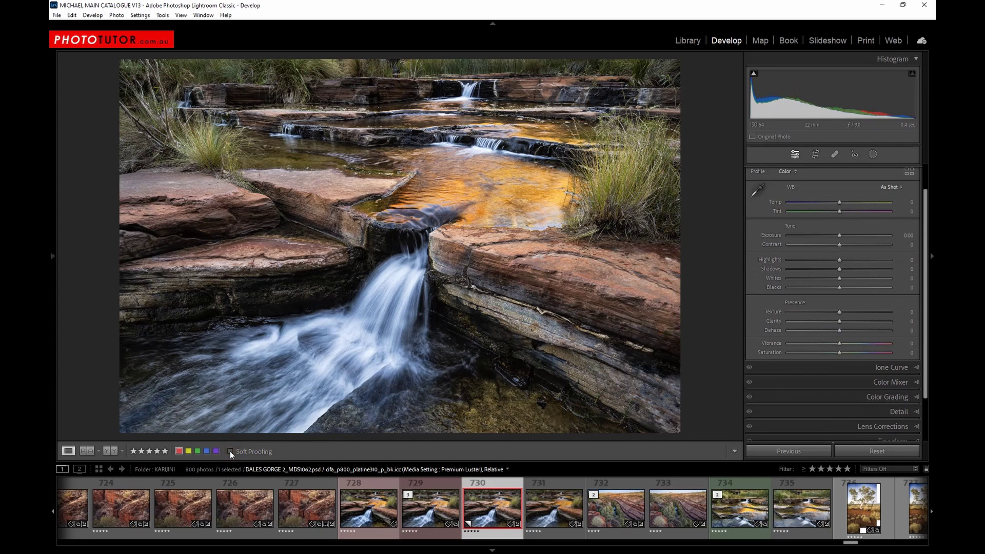
{"action": "left_click", "coordinate": [230, 451]}
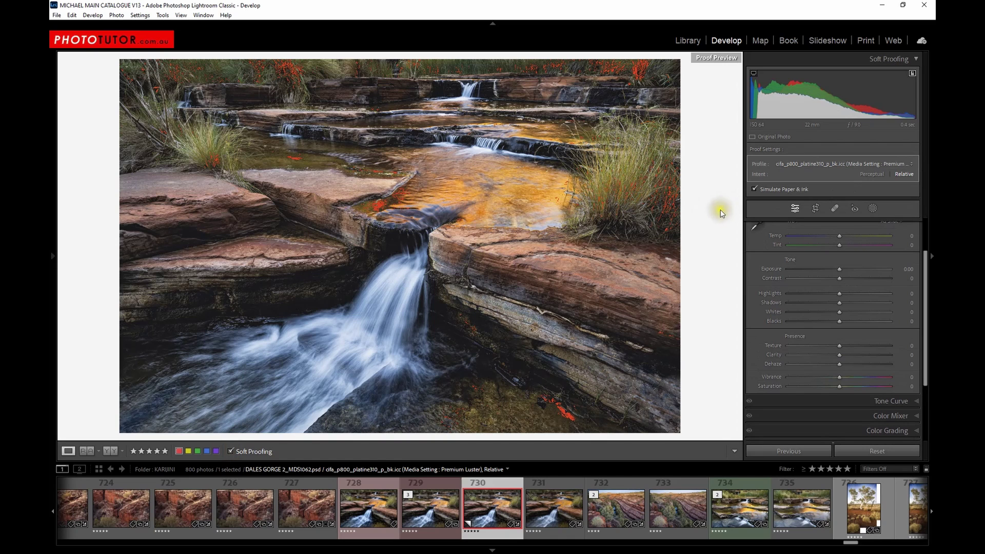
- Set the proof profile to cifa_p800_ragphot310_m_bk.icc and compare the photo without and with Simulate Paper & Ink
{"action": "left_click", "coordinate": [840, 163]}
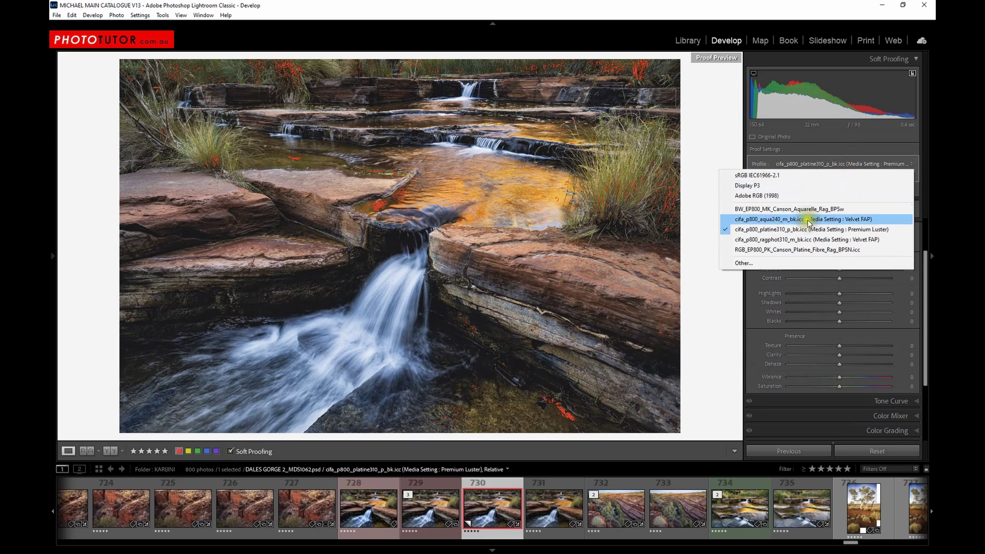
{"action": "left_click", "coordinate": [799, 240]}
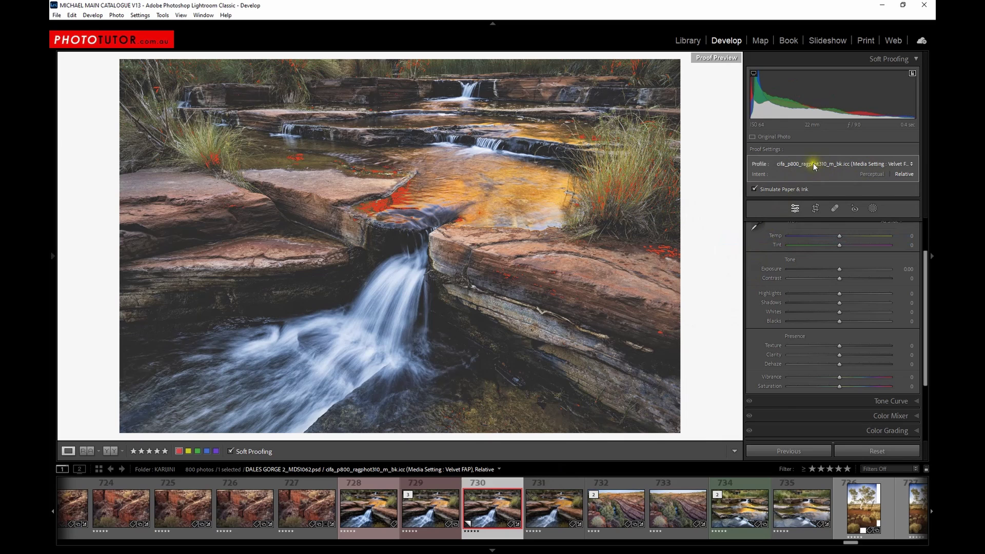
{"action": "left_click", "coordinate": [754, 193]}
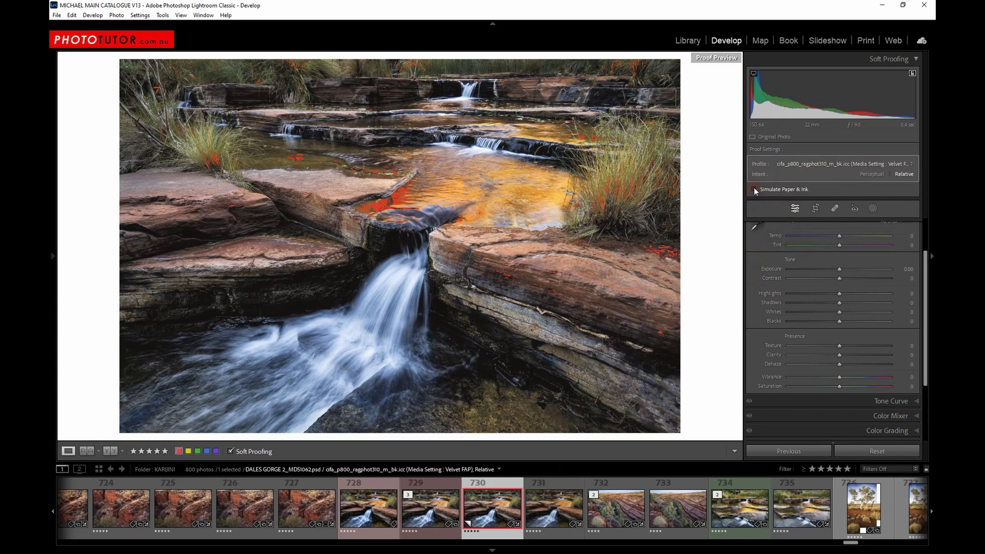
{"action": "left_click", "coordinate": [754, 193]}
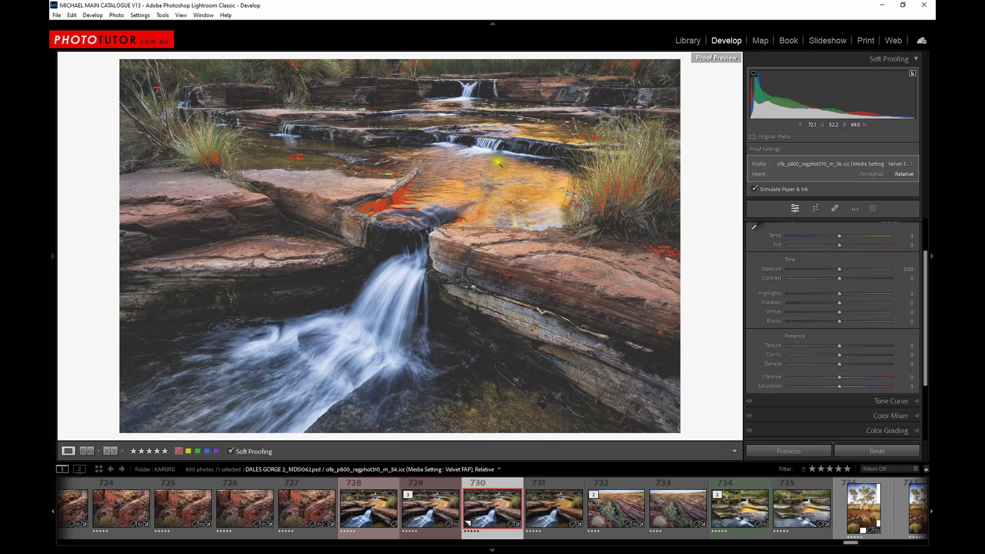
- Add the RGB_EP800_MK_Canson_Rag_Photographique_BPSN.icc profile to the soft proofing profile choices
{"action": "left_click", "coordinate": [804, 165]}
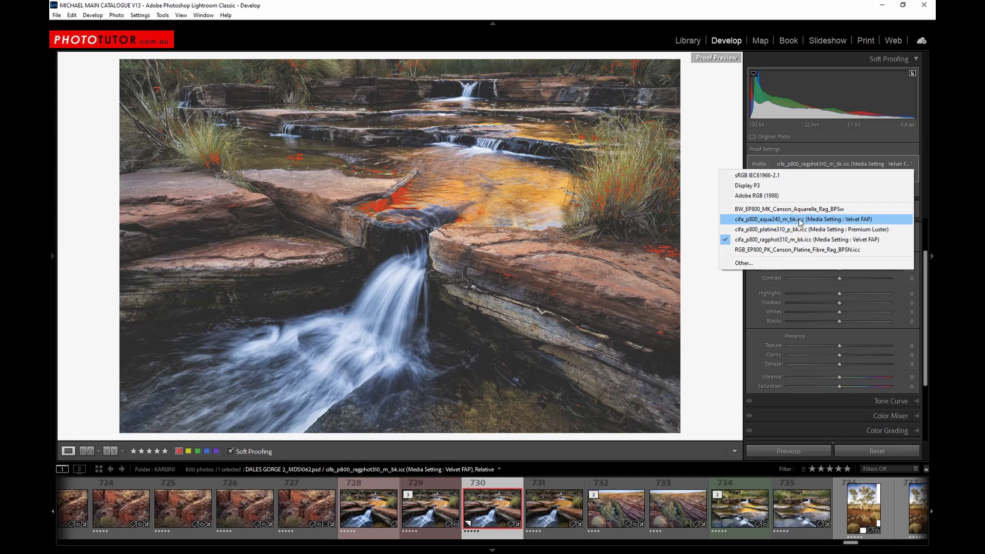
{"action": "left_click", "coordinate": [788, 264]}
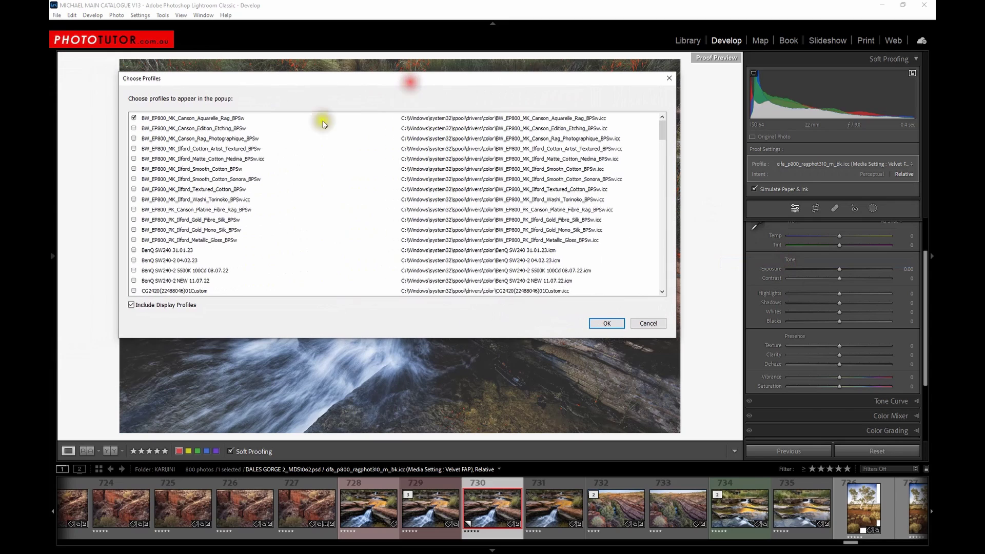
{"action": "scroll", "coordinate": [235, 185], "scroll_direction": "down", "scroll_amount": 10}
{"action": "scroll", "coordinate": [175, 233], "scroll_direction": "up", "scroll_amount": 3}
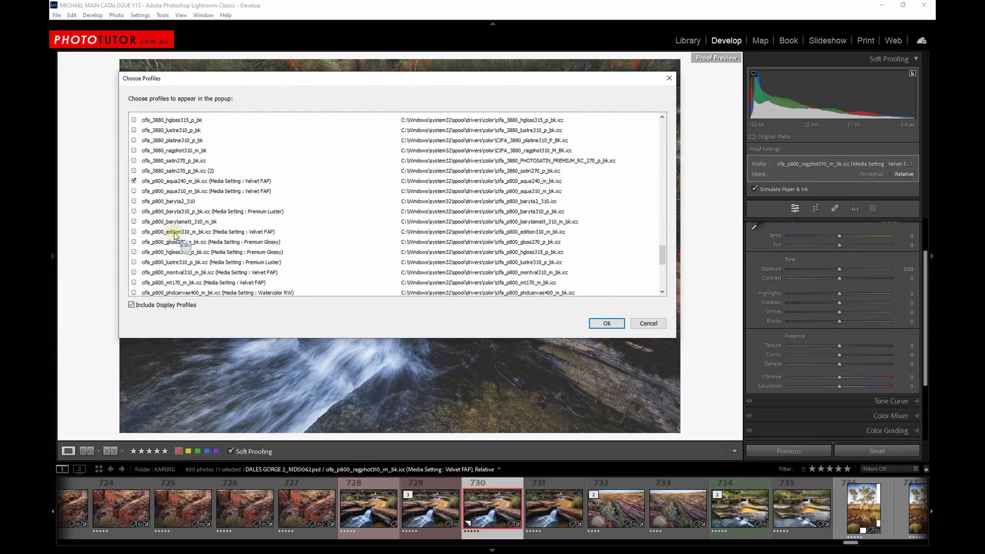
{"action": "scroll", "coordinate": [175, 234], "scroll_direction": "down", "scroll_amount": 3}
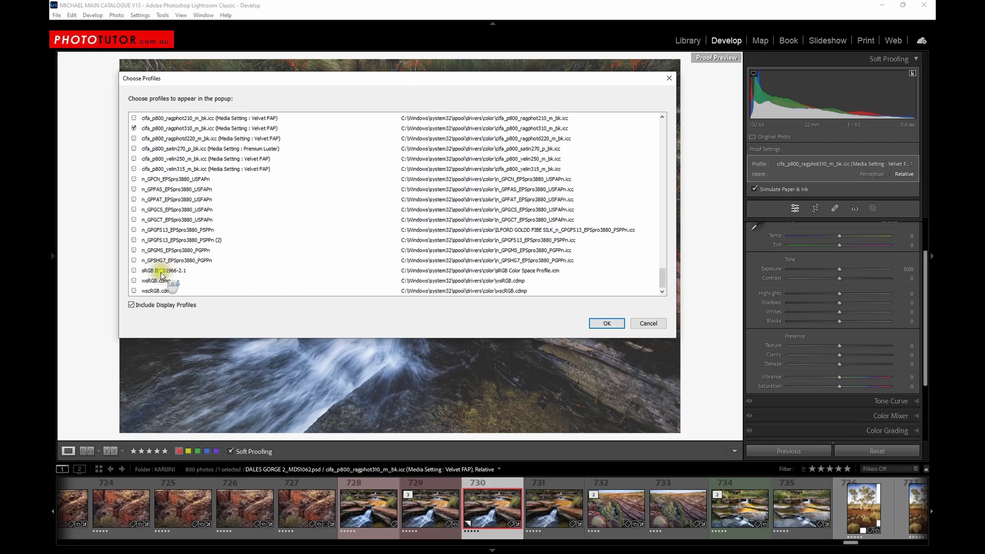
{"action": "scroll", "coordinate": [163, 235], "scroll_direction": "up", "scroll_amount": 10}
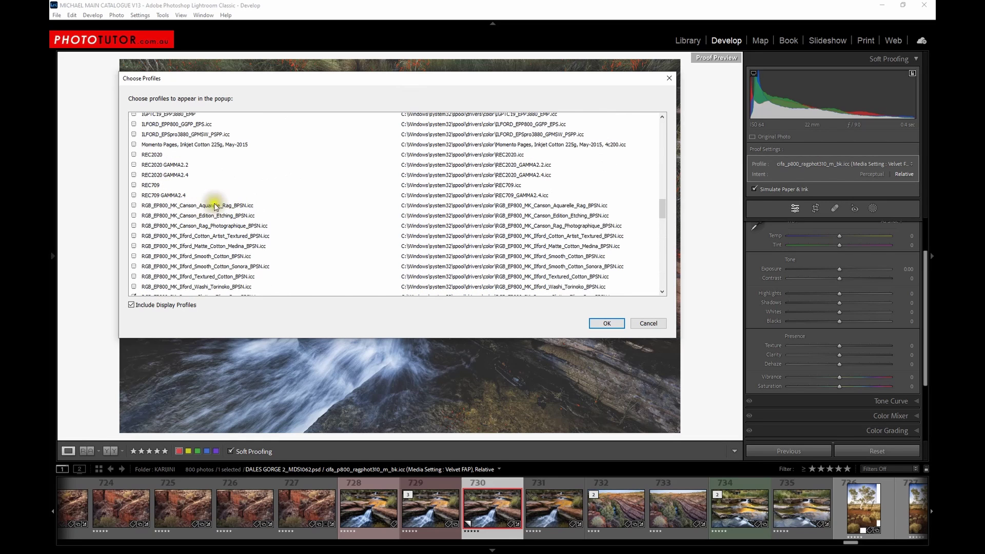
{"action": "scroll", "coordinate": [209, 218], "scroll_direction": "down", "scroll_amount": 4}
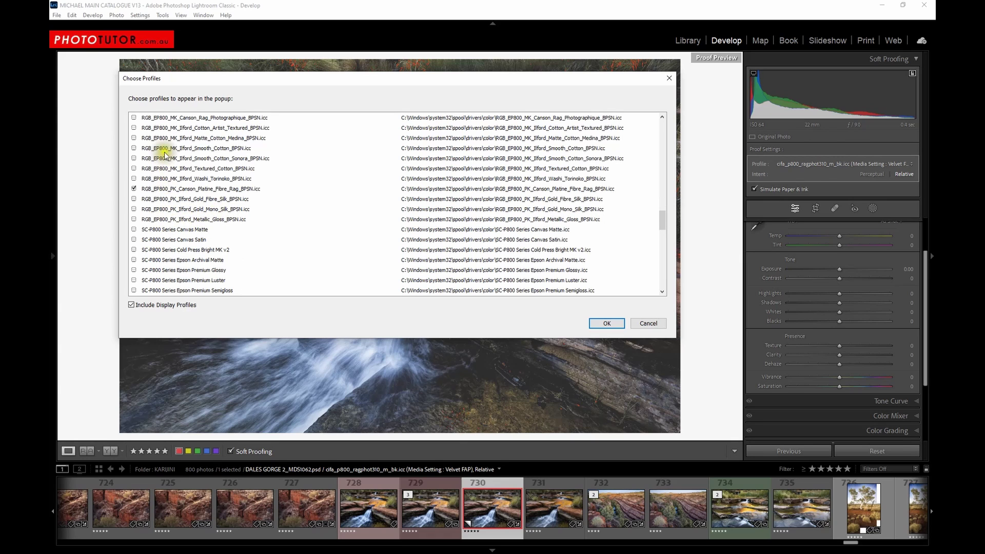
{"action": "scroll", "coordinate": [174, 171], "scroll_direction": "up", "scroll_amount": 4}
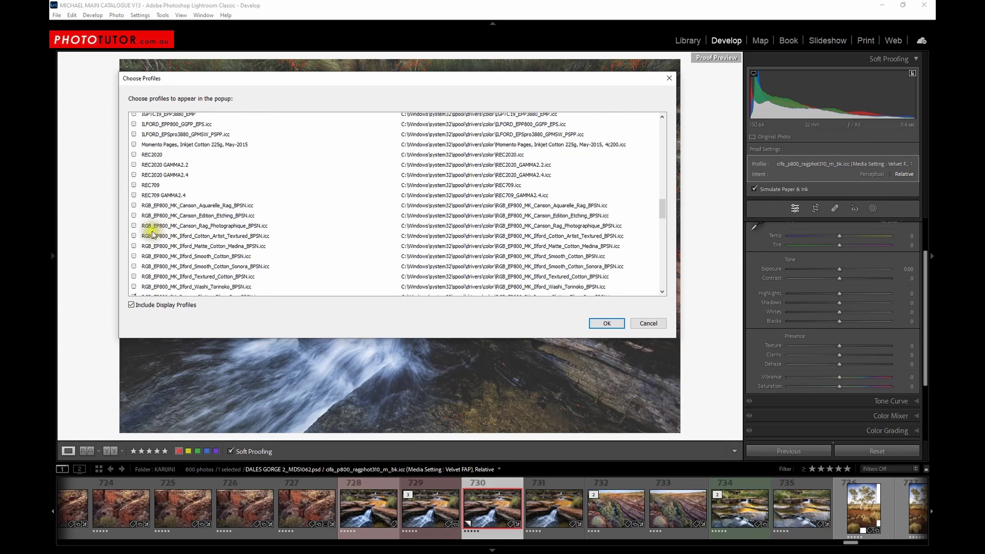
{"action": "left_click", "coordinate": [134, 226]}
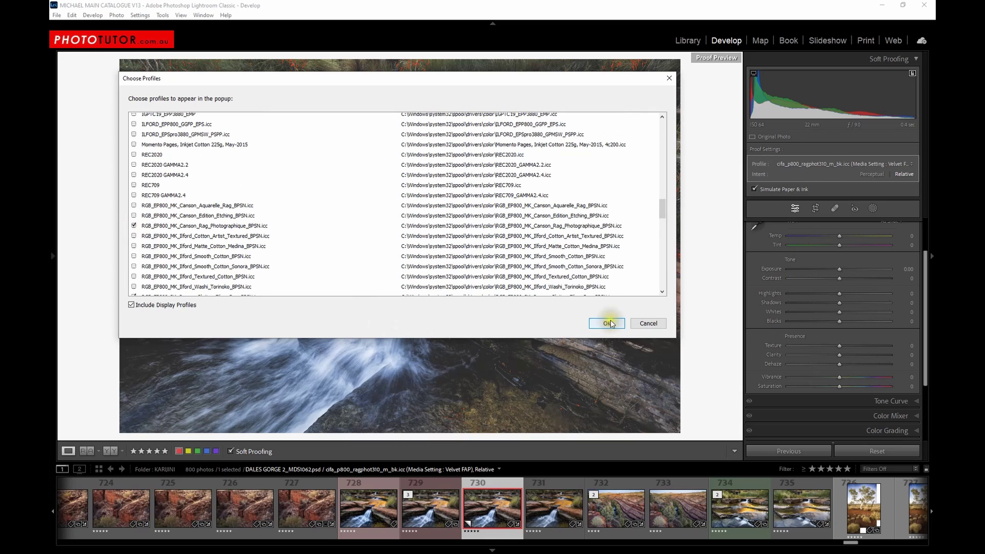
{"action": "left_click", "coordinate": [607, 323]}
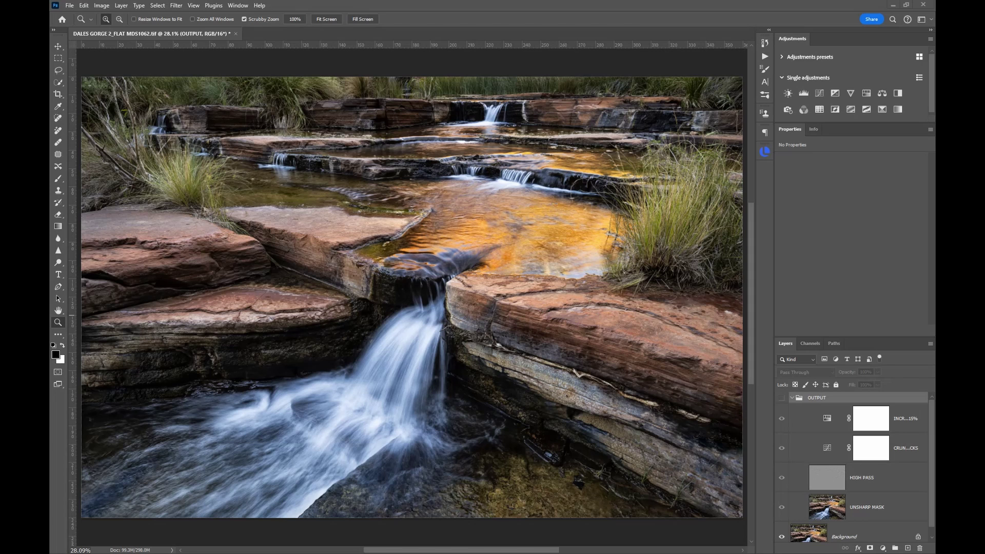
- In Photoshop, open the photo's print settings and set the printer profile to cifa_p800_ragphot310_m_bk.icc (Media Setting : Velvet FAP)
{"action": "left_click", "coordinate": [69, 5]}
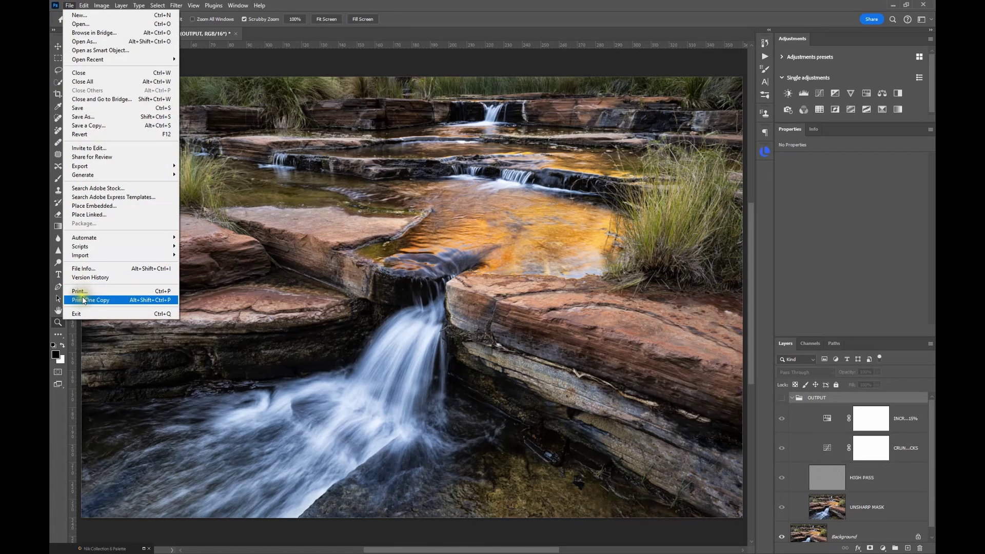
{"action": "left_click", "coordinate": [80, 292]}
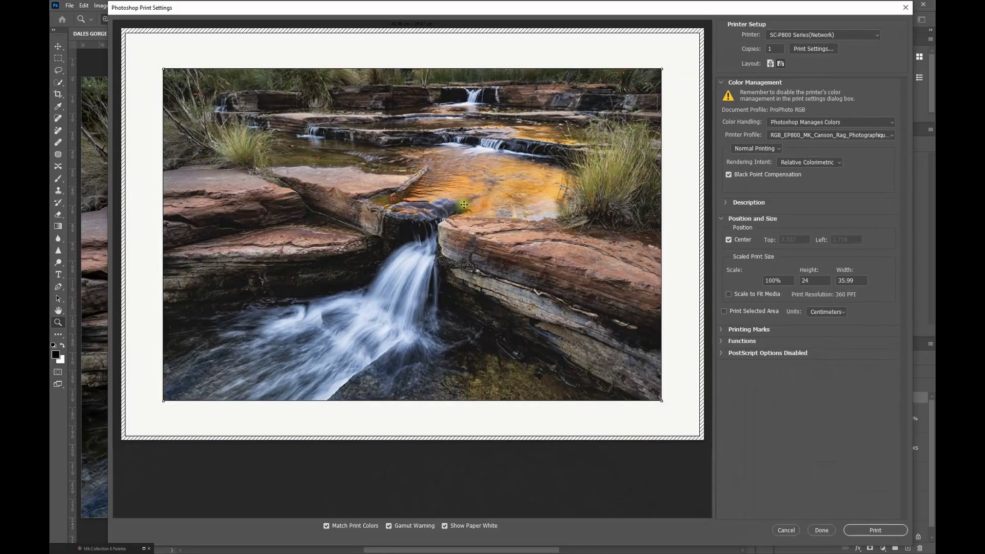
{"action": "left_click", "coordinate": [790, 135]}
{"action": "scroll", "coordinate": [784, 112], "scroll_direction": "up", "scroll_amount": 18}
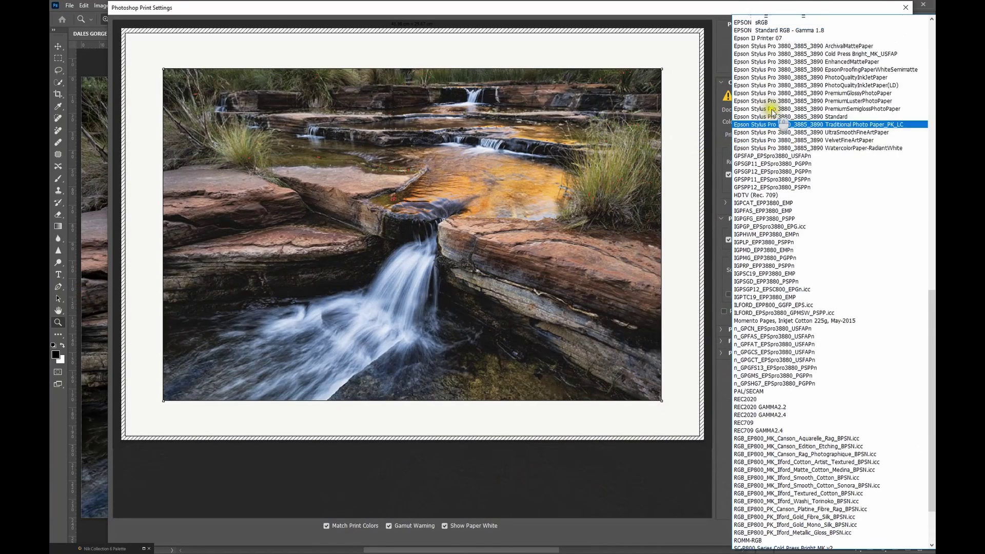
{"action": "scroll", "coordinate": [776, 117], "scroll_direction": "up", "scroll_amount": 1}
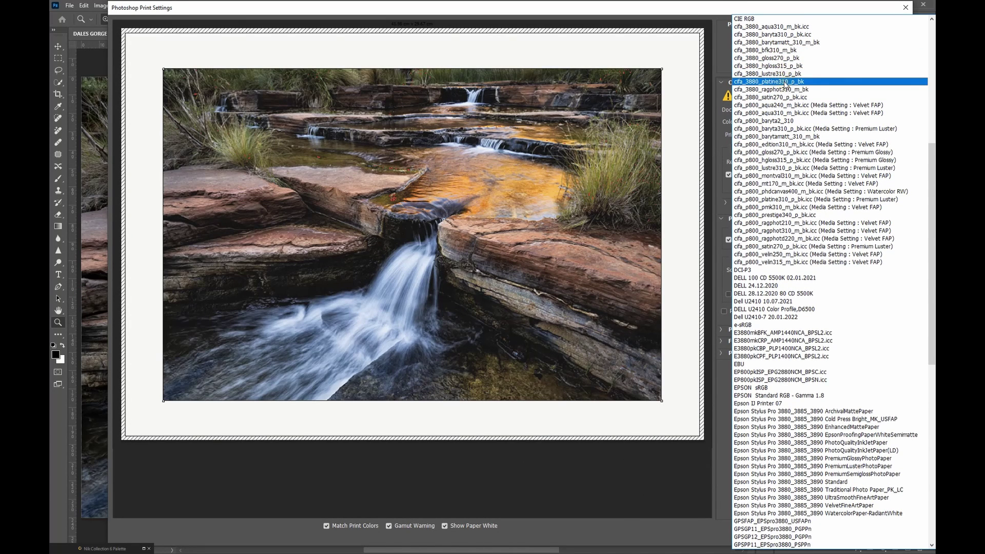
{"action": "left_click", "coordinate": [772, 232]}
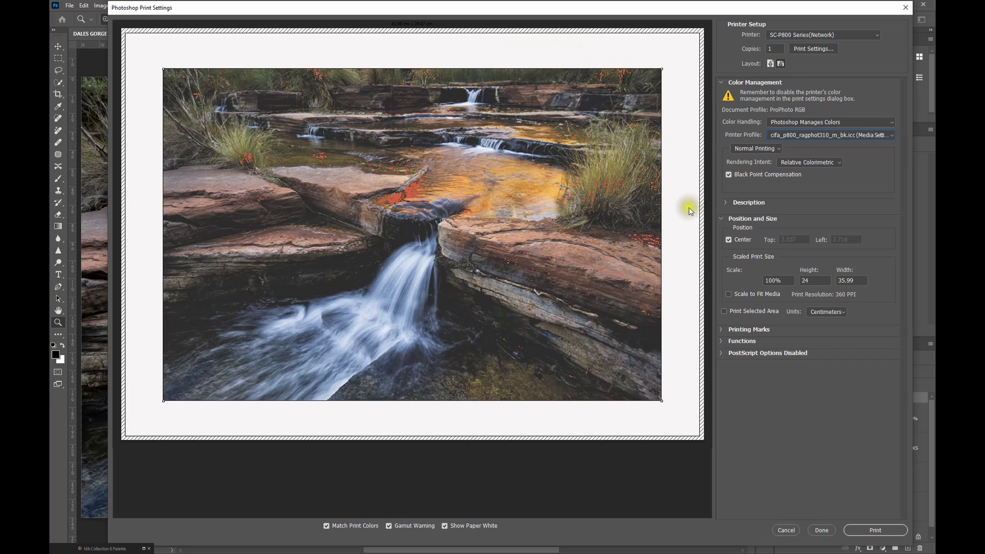
- Set the printer profile to RGB_EP800_MK_Canson_Rag_Photographique_BPSN.icc
{"action": "left_click", "coordinate": [795, 136]}
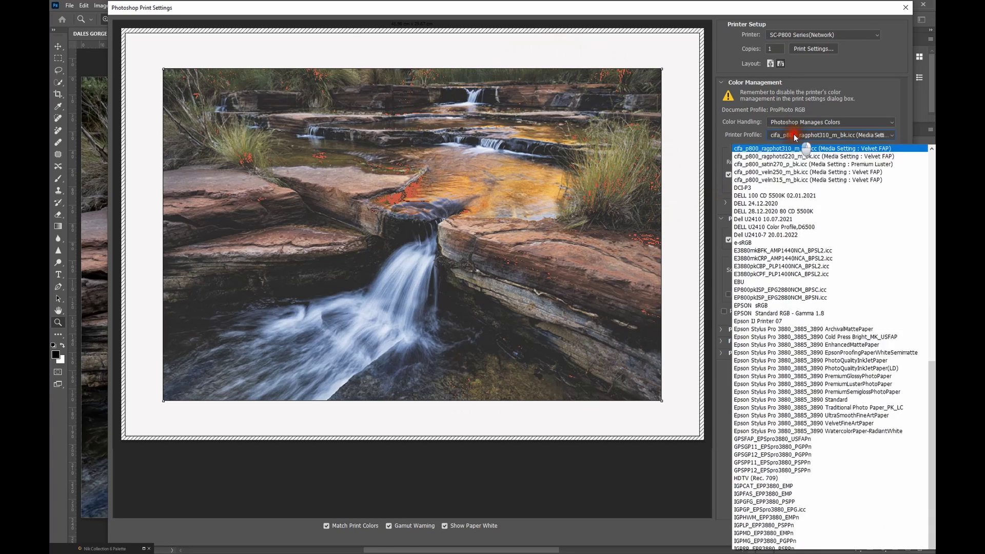
{"action": "scroll", "coordinate": [821, 248], "scroll_direction": "down", "scroll_amount": 9}
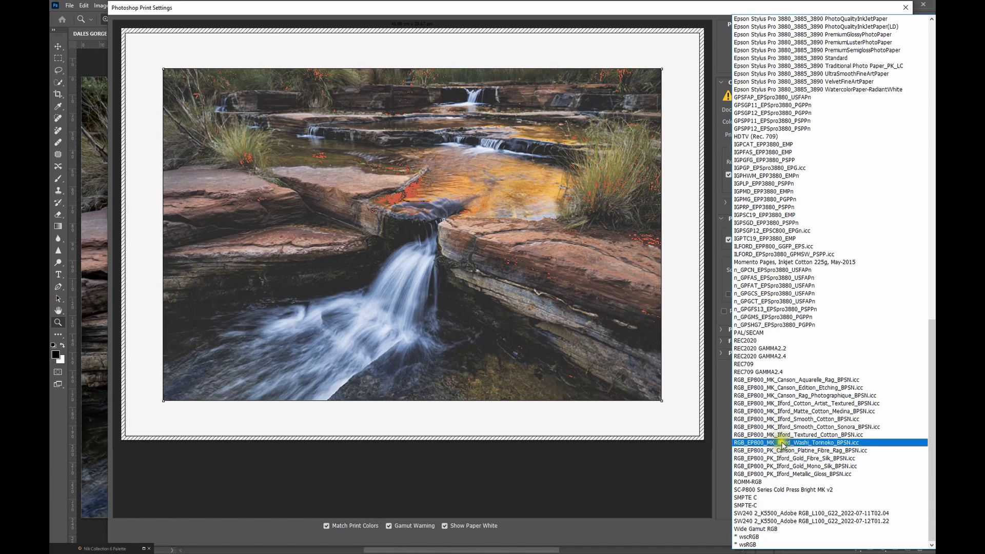
{"action": "left_click", "coordinate": [787, 395]}
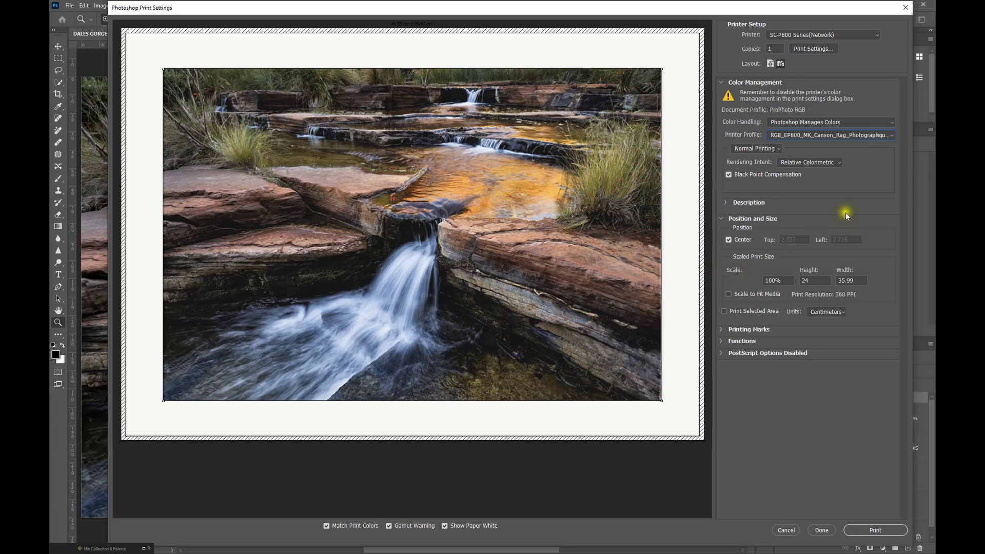
- Switch the rendering intent to Perceptual and back to Relative Colorimetric, and close the print settings without printing
{"action": "left_click", "coordinate": [817, 162]}
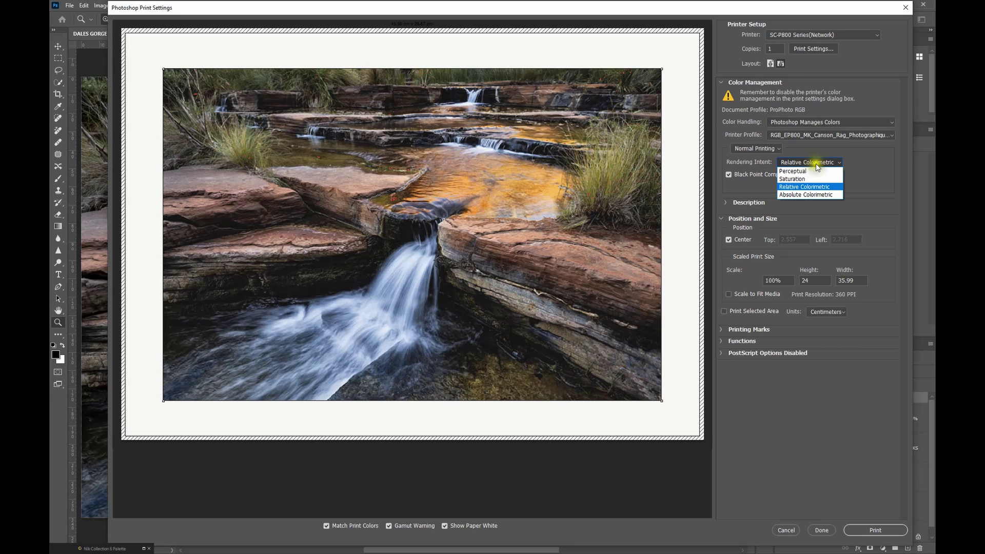
{"action": "left_click", "coordinate": [798, 171]}
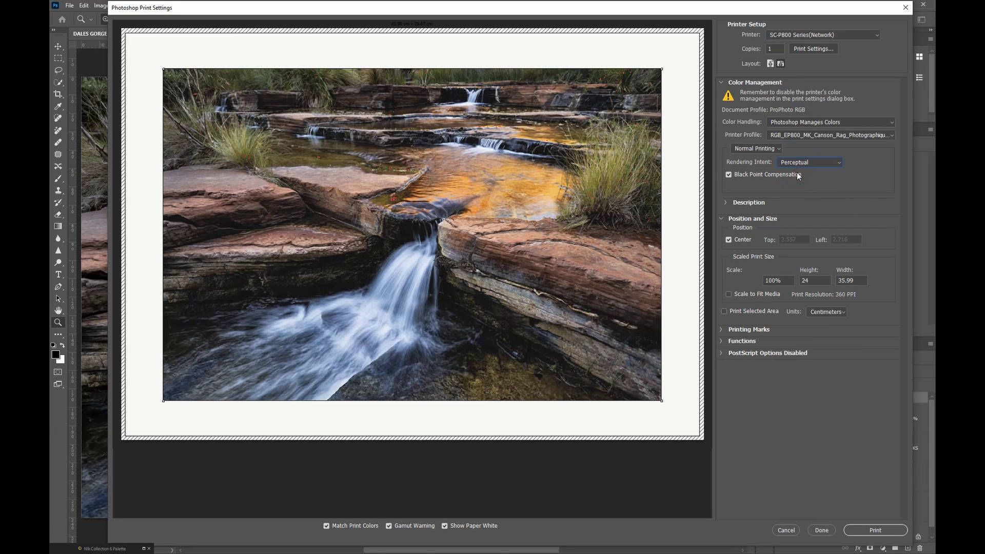
{"action": "left_click", "coordinate": [809, 162]}
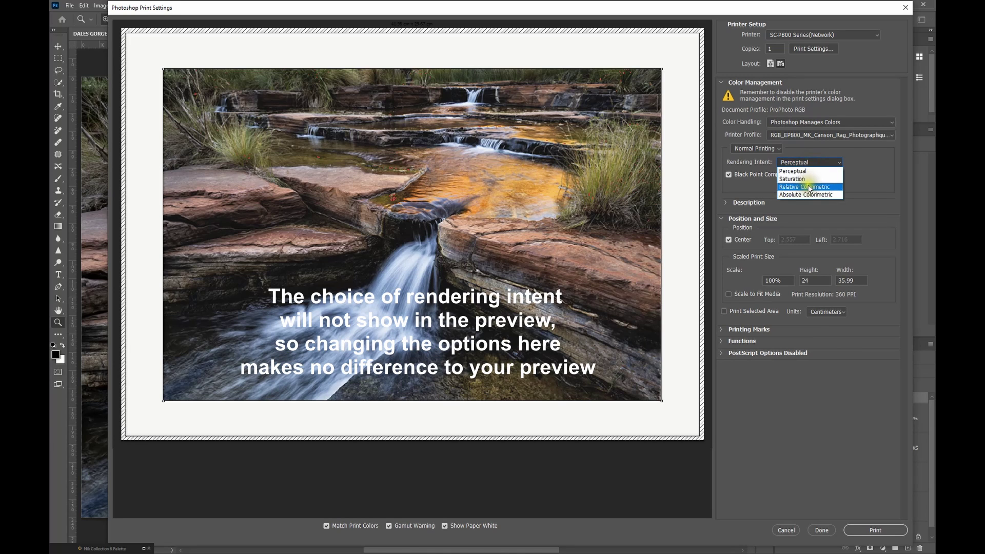
{"action": "left_click", "coordinate": [810, 187]}
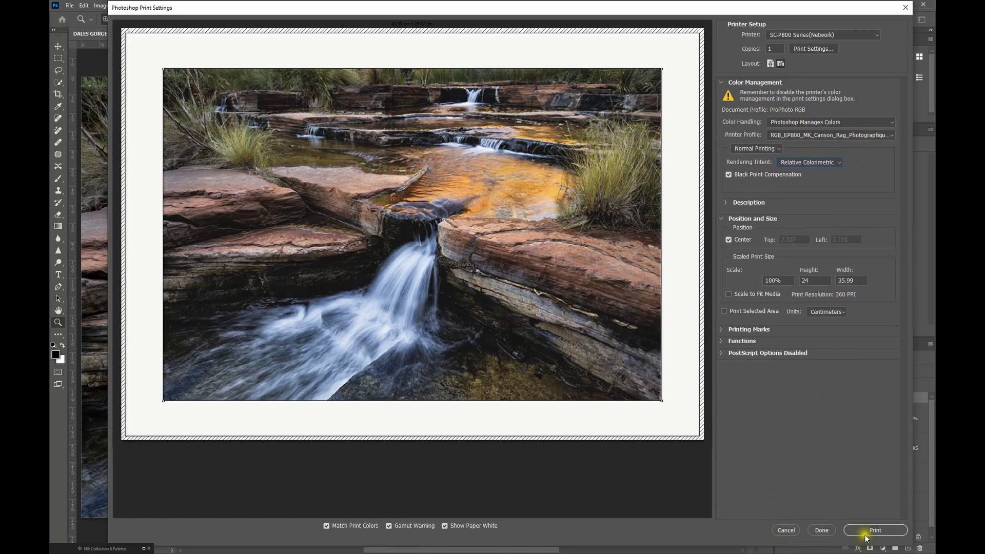
{"action": "left_click", "coordinate": [821, 530]}
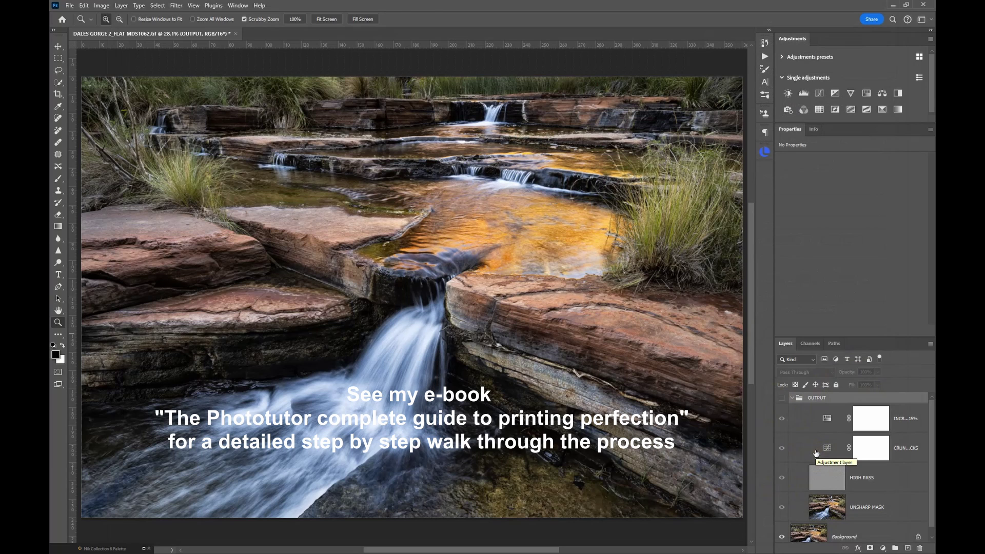
- Make the OUTPUT layer group visible and compare the photo with its two adjustment layers hidden and shown again
{"action": "left_click", "coordinate": [781, 398]}
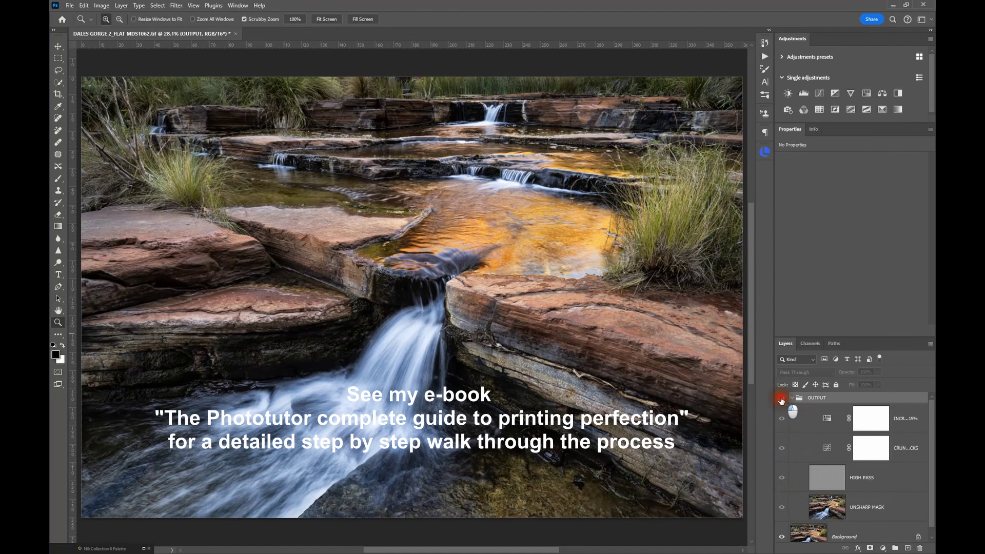
{"action": "mouse_move", "coordinate": [782, 418]}
{"action": "left_mouse_down"}
{"action": "mouse_move", "coordinate": [780, 513]}
{"action": "mouse_move", "coordinate": [782, 442]}
{"action": "left_mouse_up"}
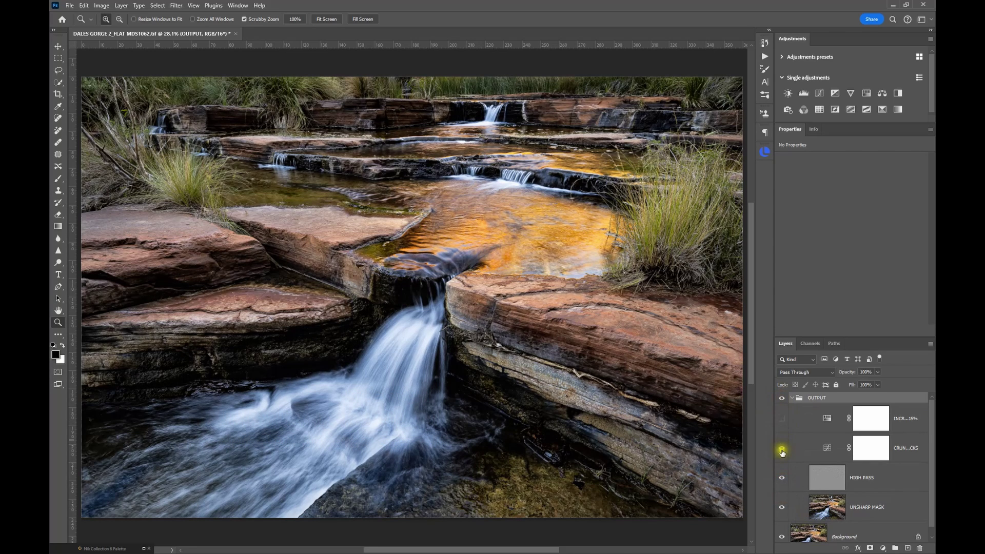
{"action": "left_click", "coordinate": [781, 450]}
{"action": "left_click", "coordinate": [781, 450]}
{"action": "left_click", "coordinate": [781, 419]}
- Reopen the photo's print settings and send the photo to the SC-P800 Series(Network) printer
{"action": "left_click", "coordinate": [69, 6]}
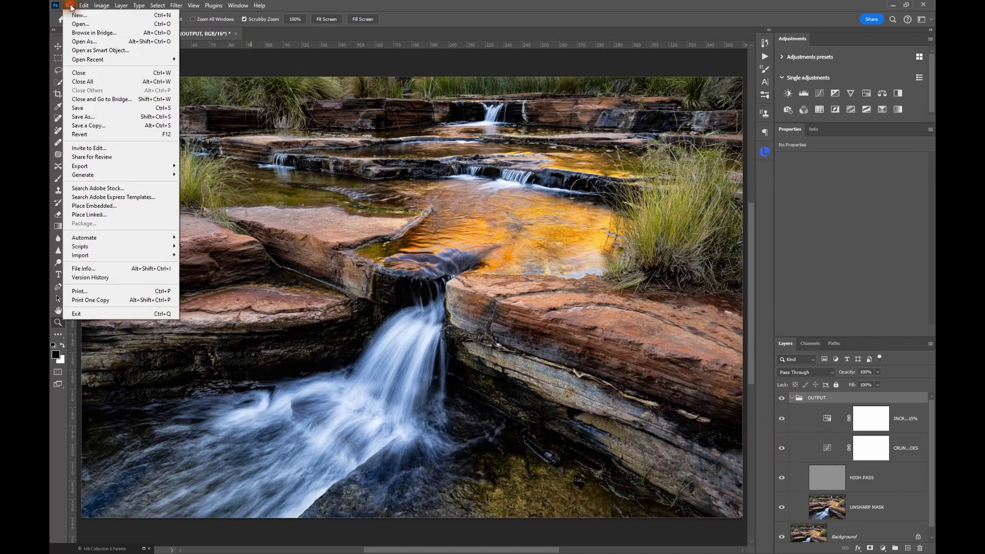
{"action": "left_click", "coordinate": [143, 292]}
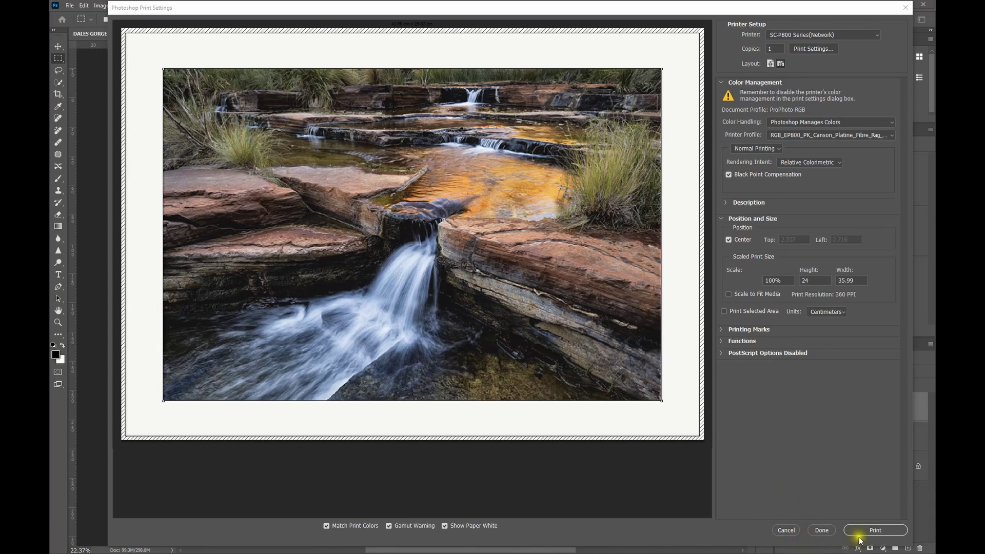
{"action": "left_click", "coordinate": [879, 532]}
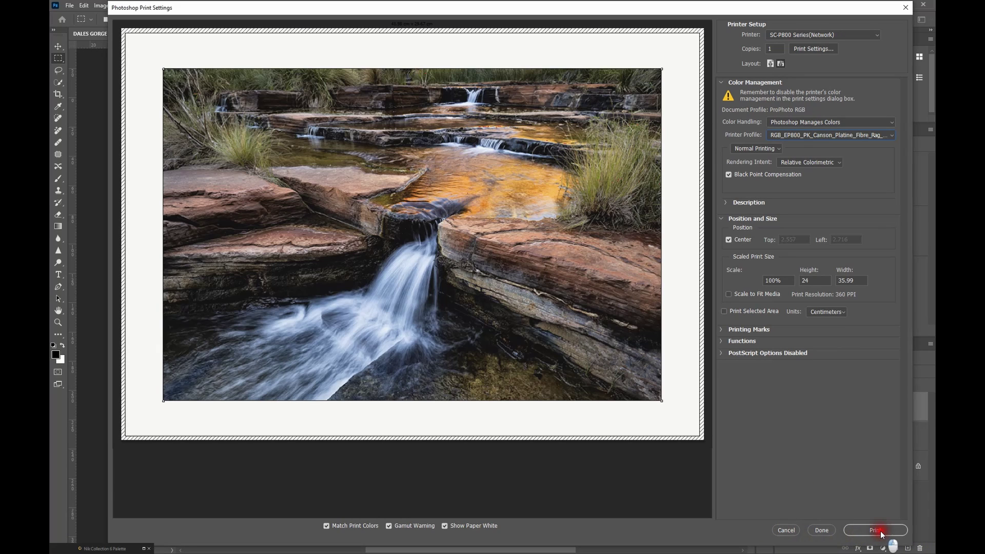